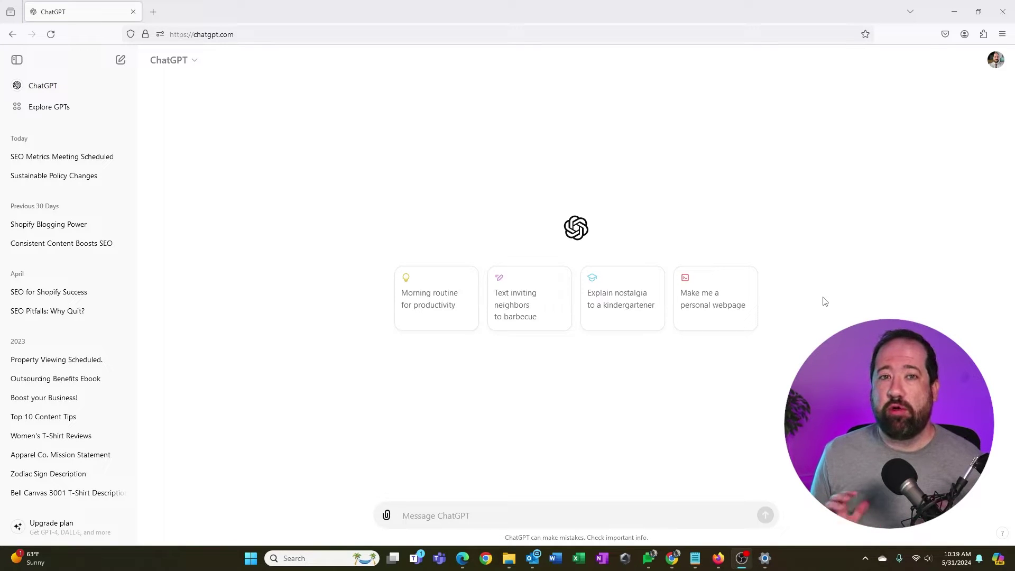
Open ChatGPT's custom instructions and examine the thought starters for both instruction fields
left_click(996, 61)
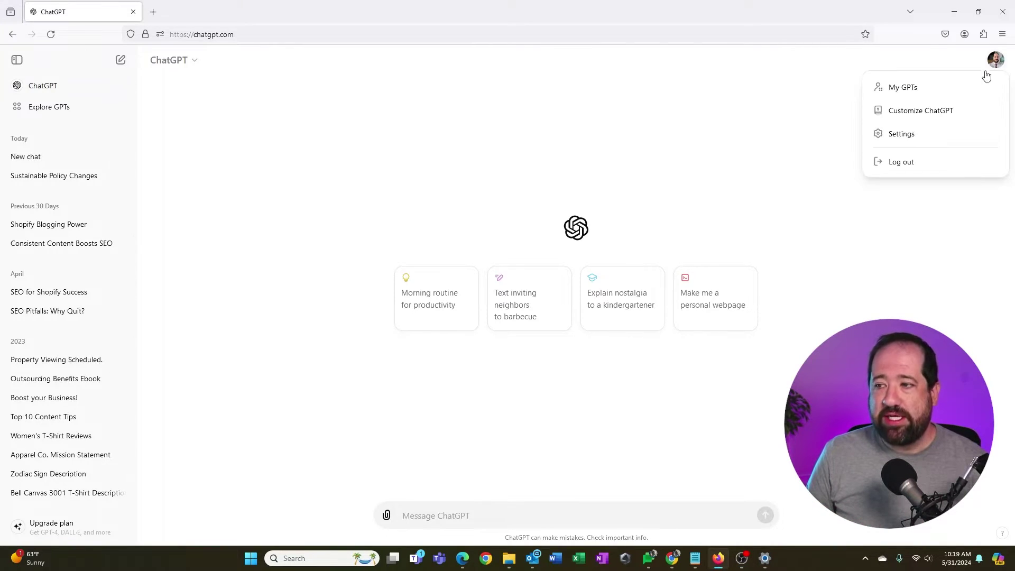
left_click(943, 114)
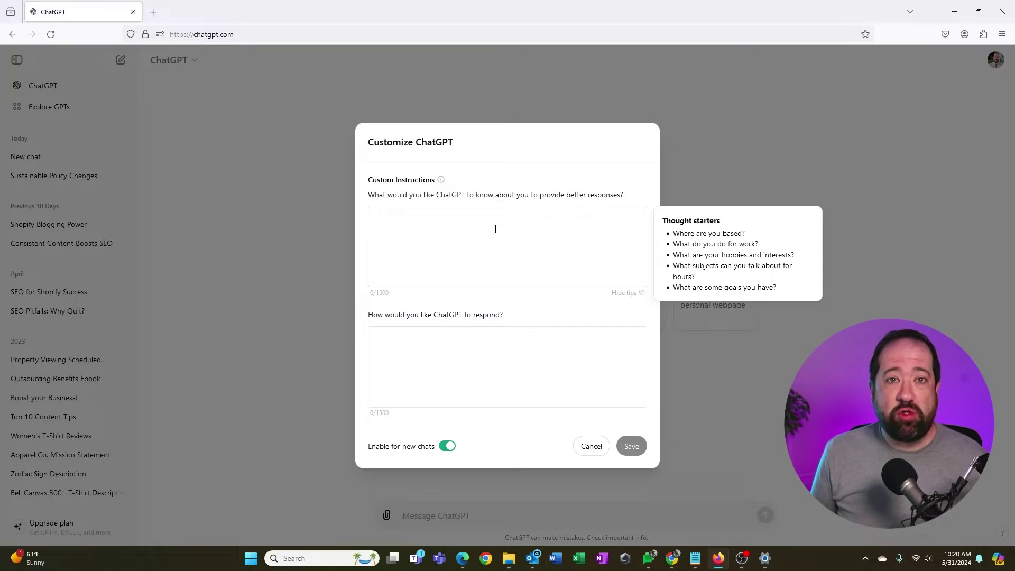
left_click(460, 346)
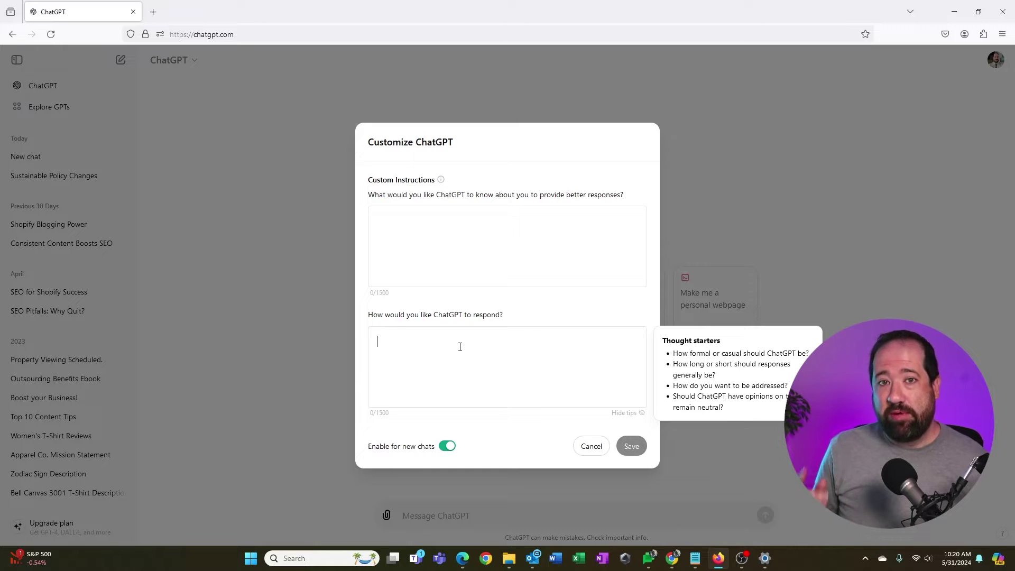
left_click(788, 226)
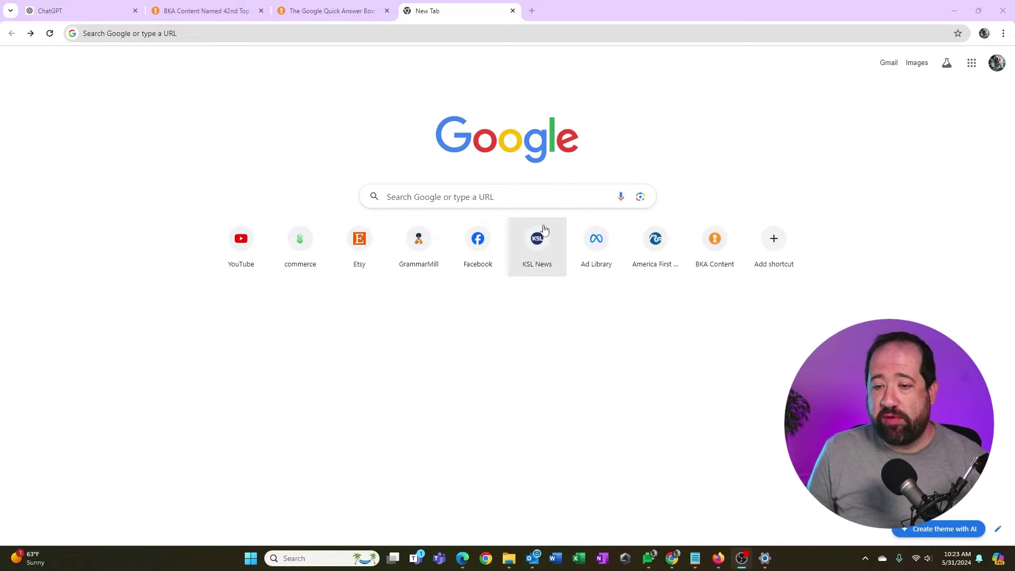
Search Google for "google income for 2023" and open the Yahoo Finance article on Alphabet's Q3 2023 earnings
left_click(480, 200)
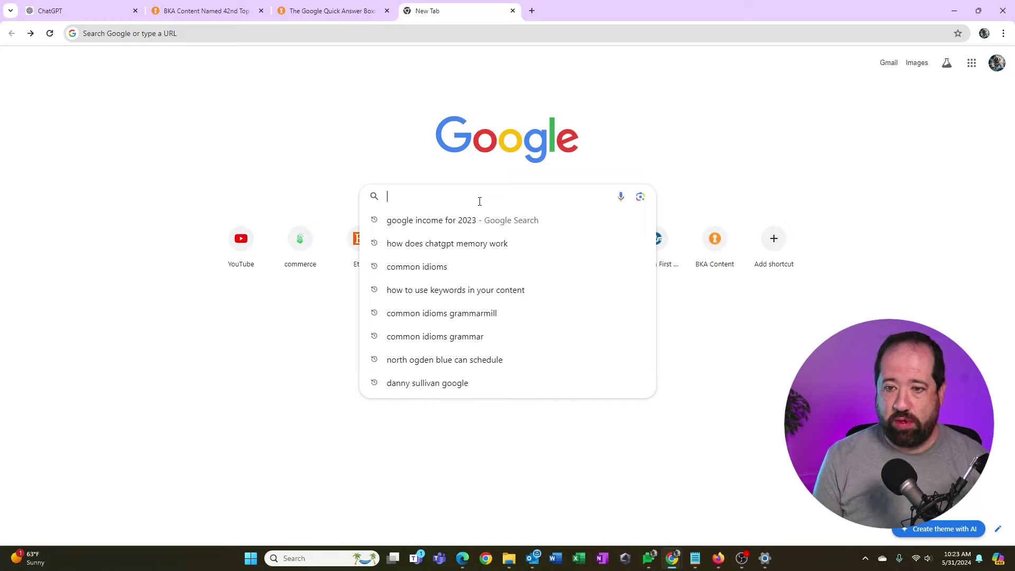
left_click(472, 220)
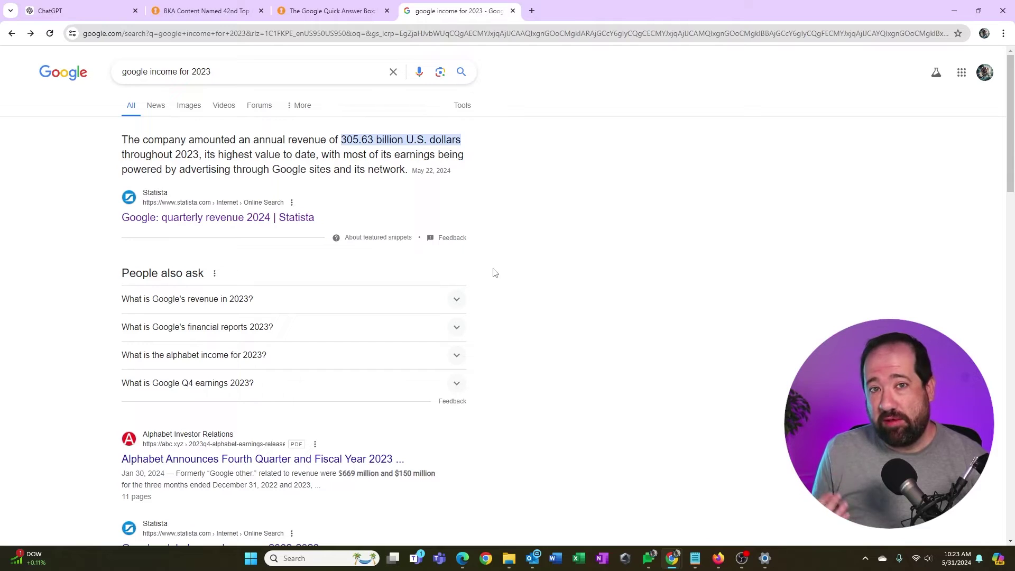
scroll(493, 272, "down", 10)
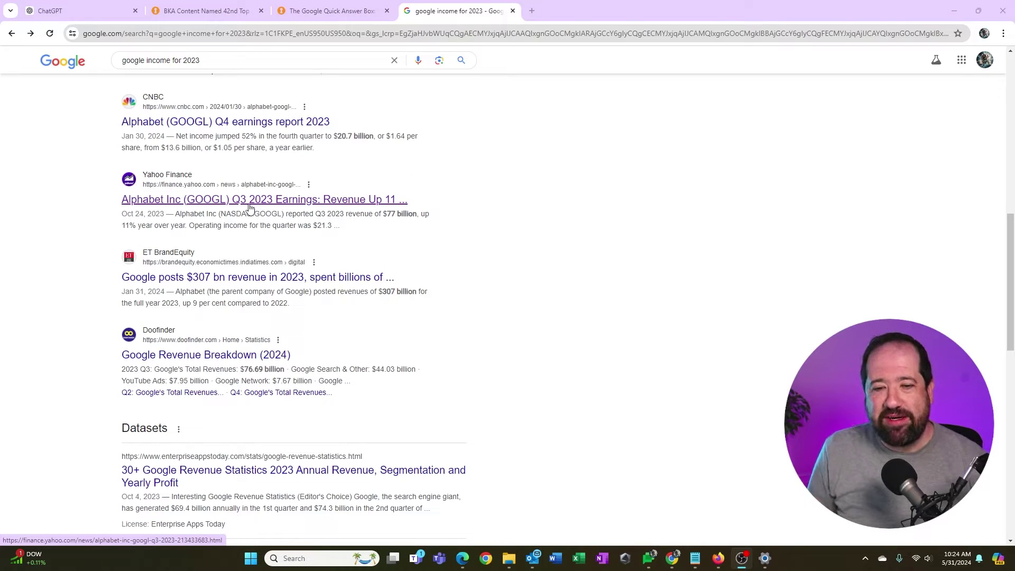
left_click(256, 204)
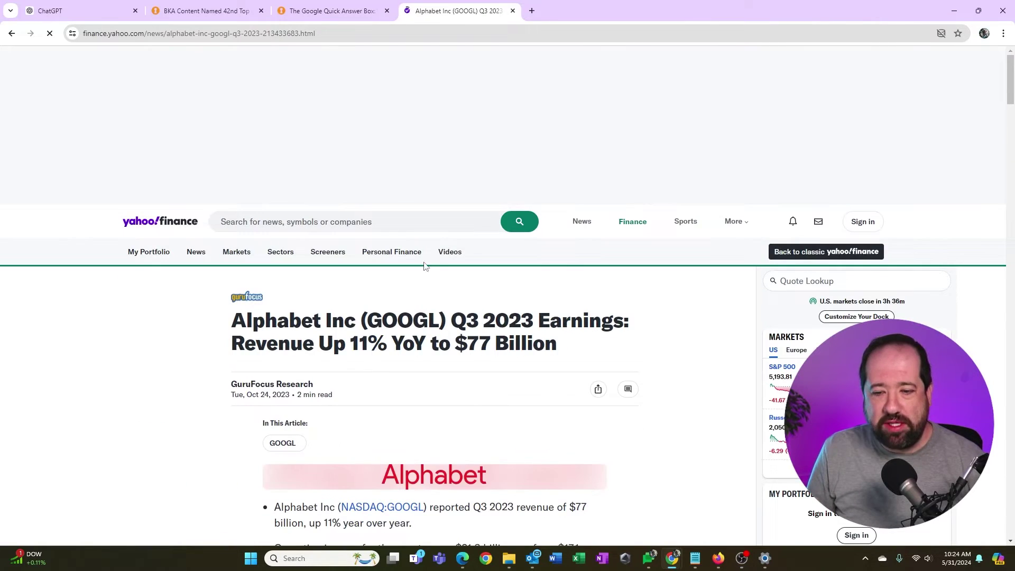
Copy the Yahoo Finance text from the first Alphabet revenue bullet through the end of the Super Micro article below it
scroll(316, 247, "down", 4)
scroll(316, 248, "up", 3)
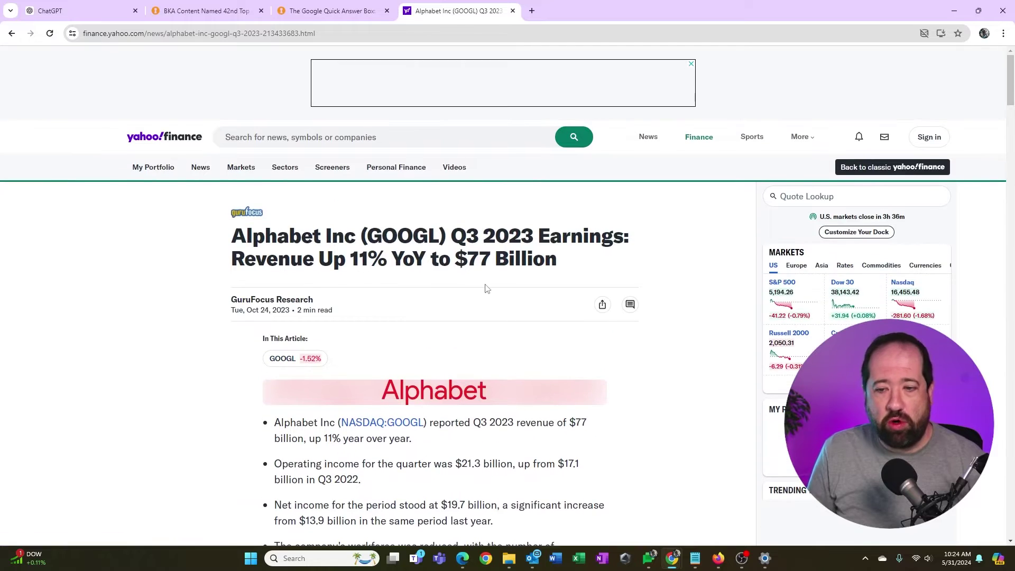
scroll(423, 302, "down", 7)
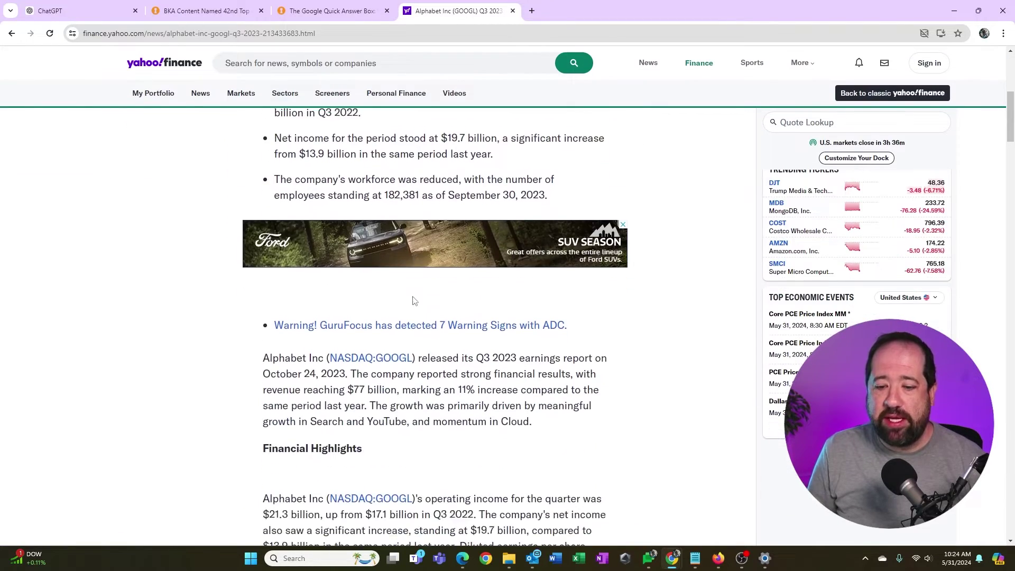
scroll(413, 299, "up", 3)
left_click_drag(274, 210, 590, 391)
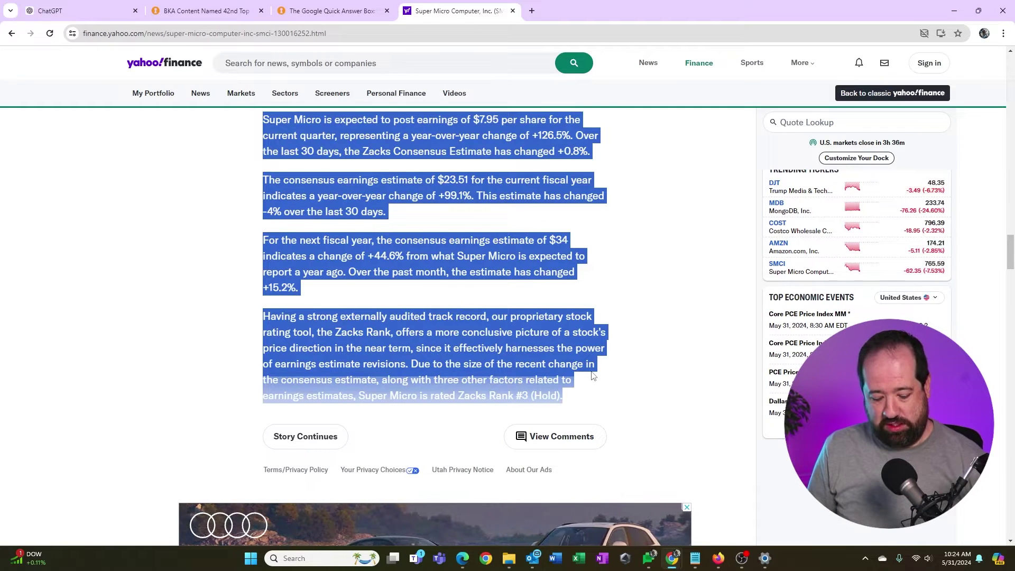
Switch to ChatGPT and send the prompt "Learn this information:" followed by the copied earnings text
key("ctrl+1")
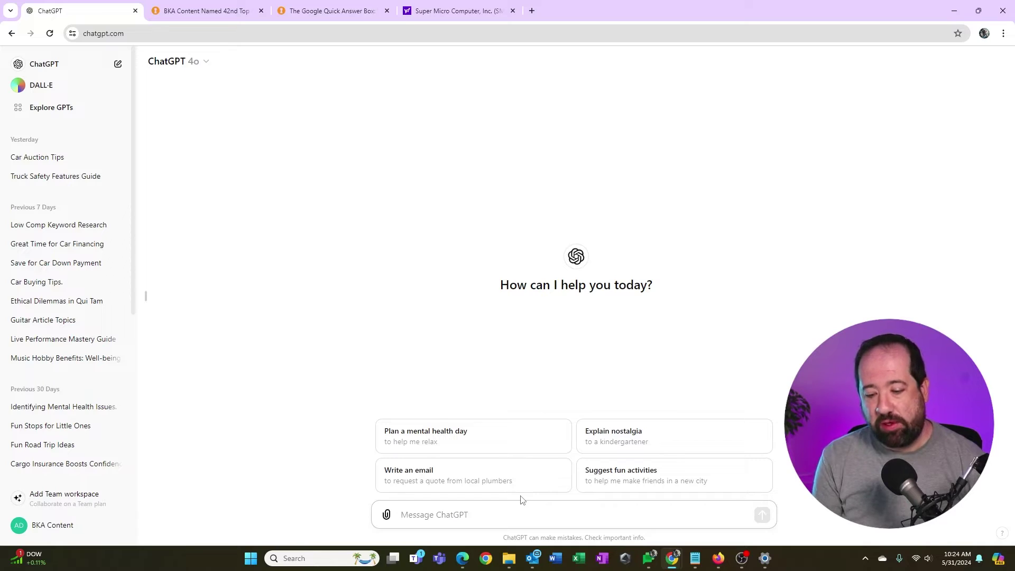
type("Learn ")
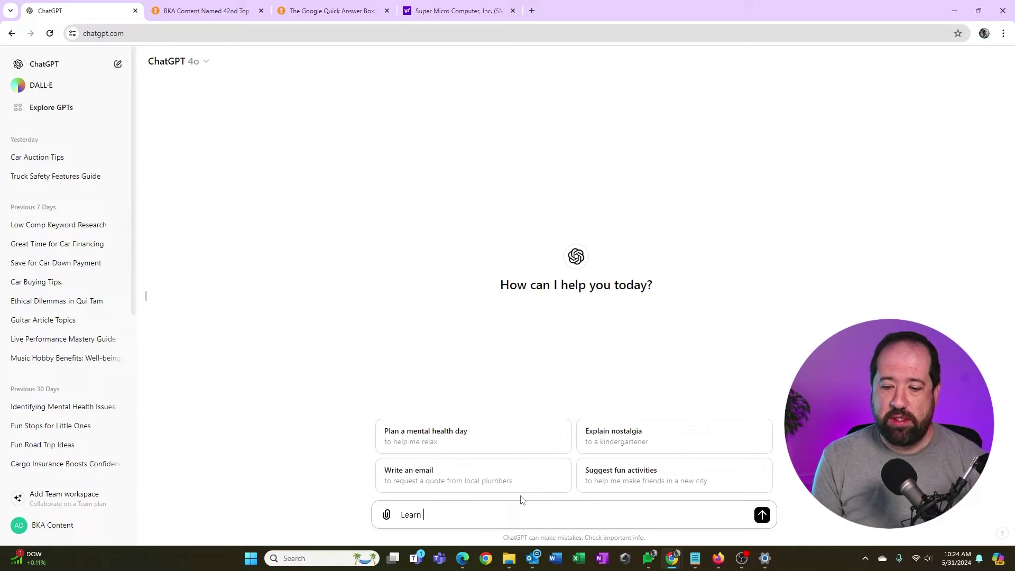
type("this information")
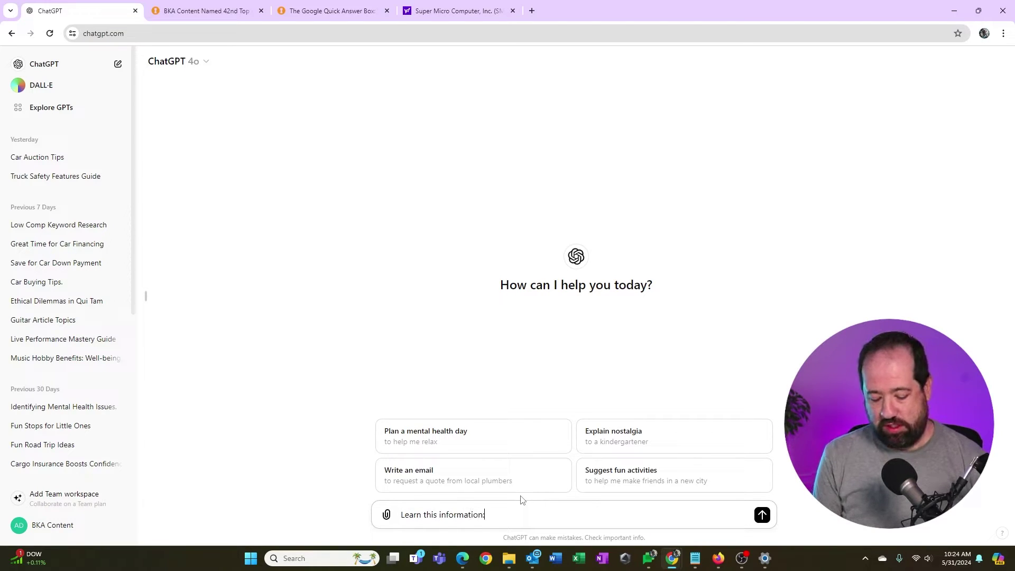
type(":")
key("ctrl+v")
key("Return")
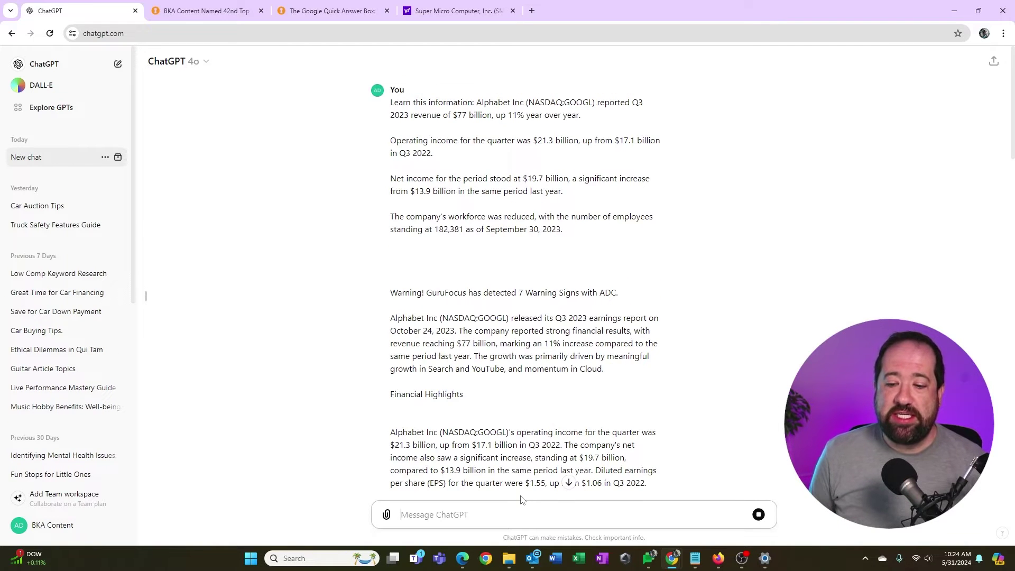
scroll(633, 317, "down", 20)
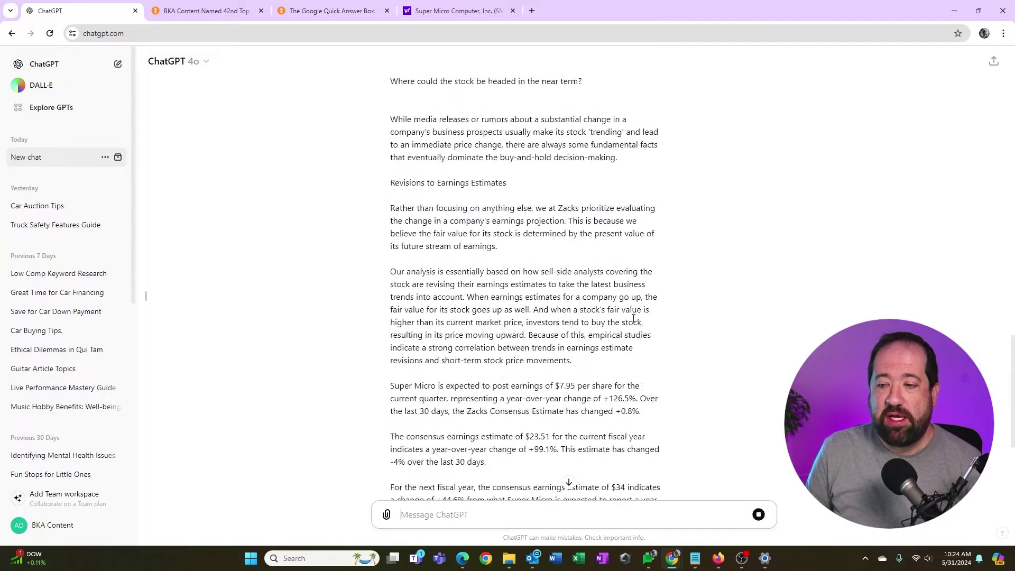
scroll(633, 318, "down", 5)
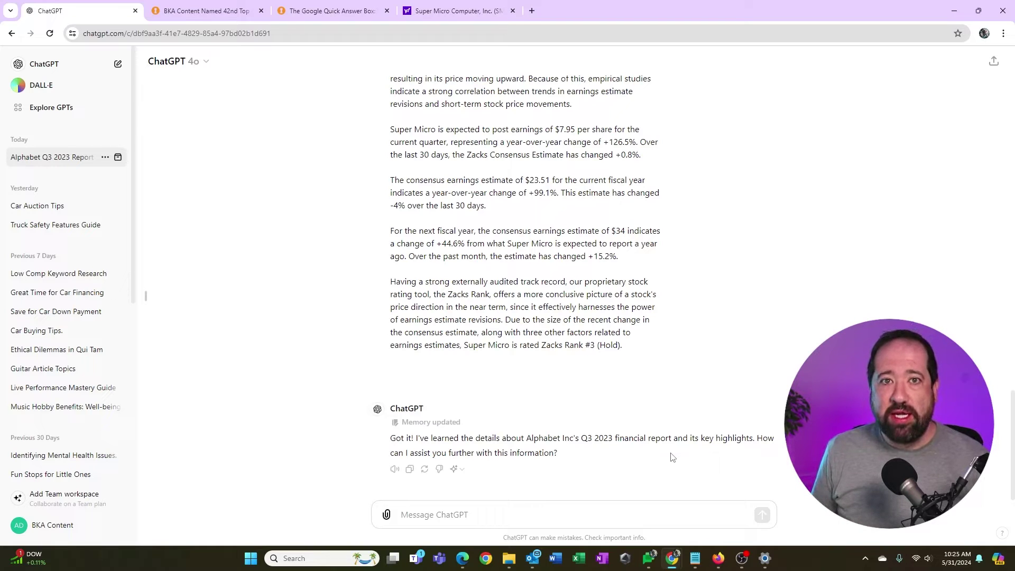
Send ChatGPT the prompt "Write me a 400 word blog post summarizing the information you learned"
left_click(460, 517)
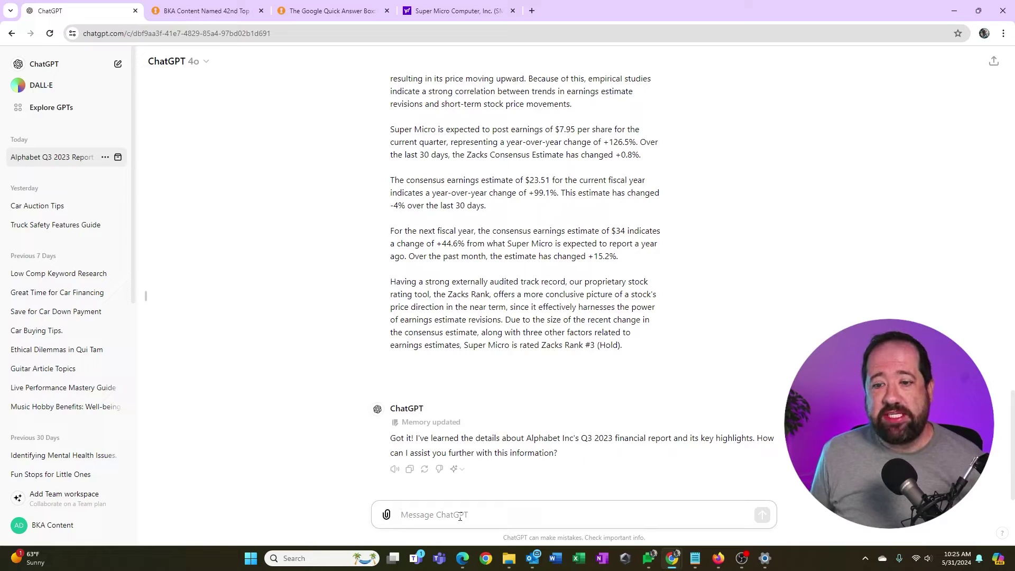
type("Write m")
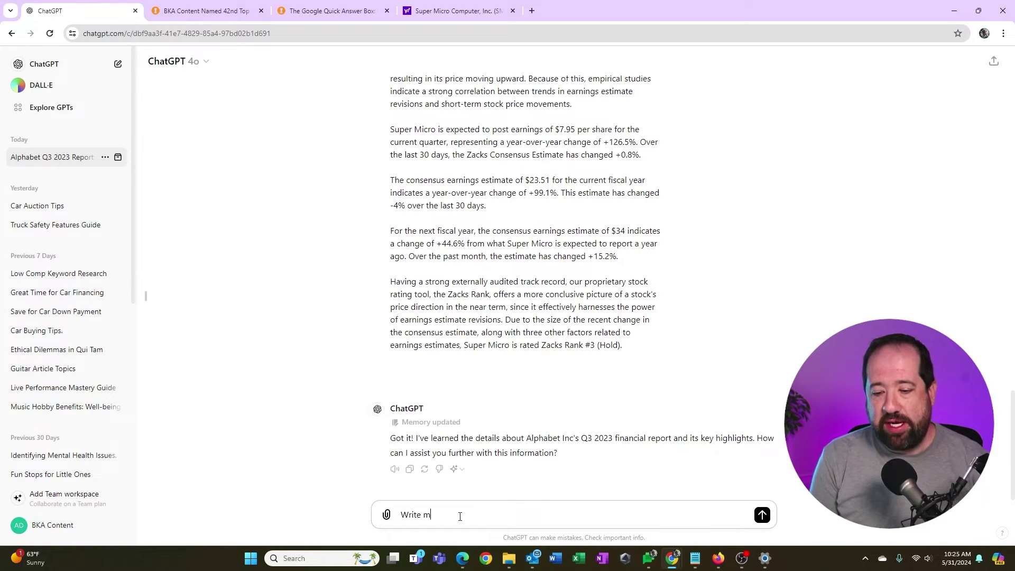
type("e a 400 word b")
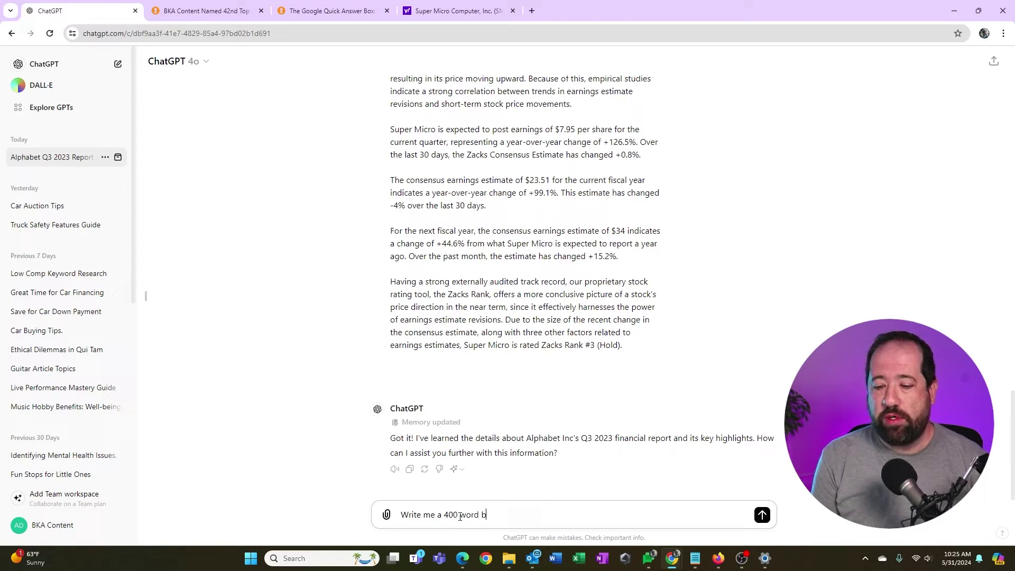
type("log post summ")
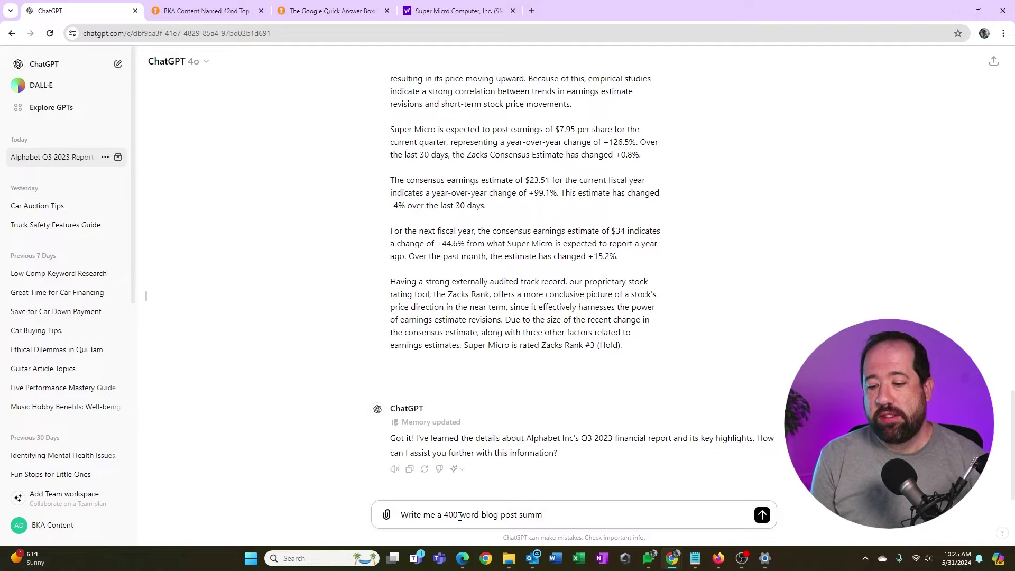
type("arinzing the infor")
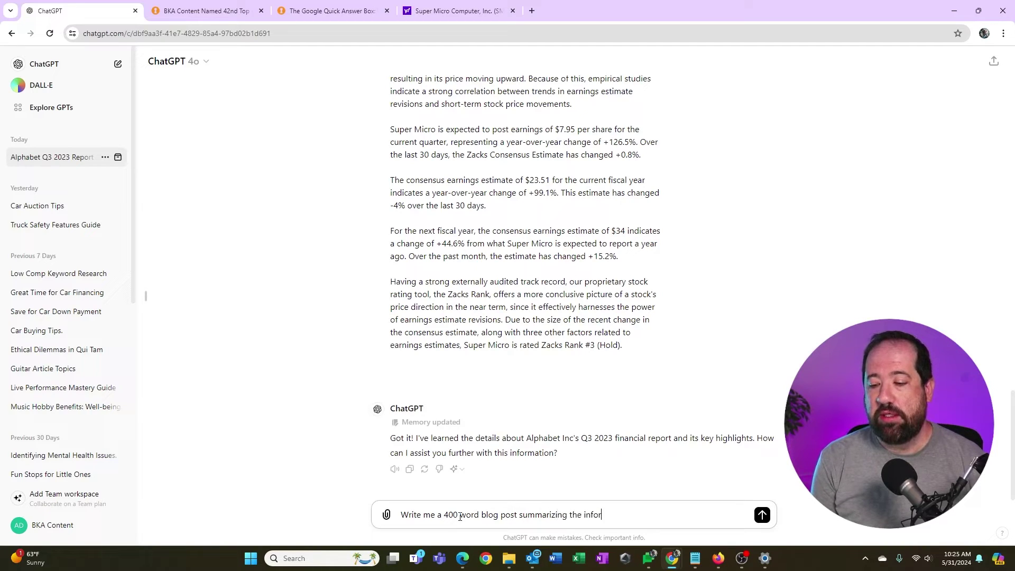
type("mation you lea")
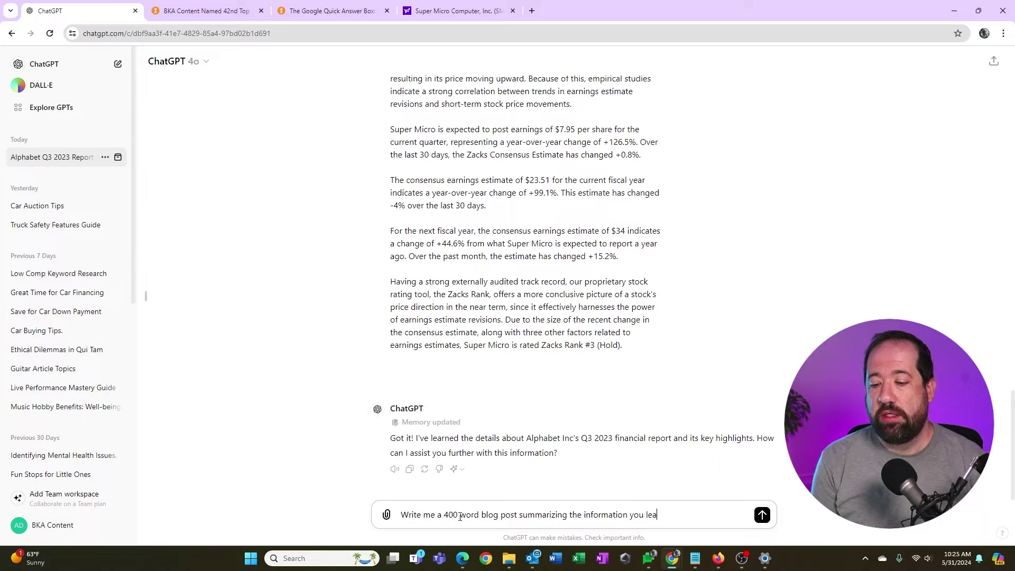
type("rned")
key("Return")
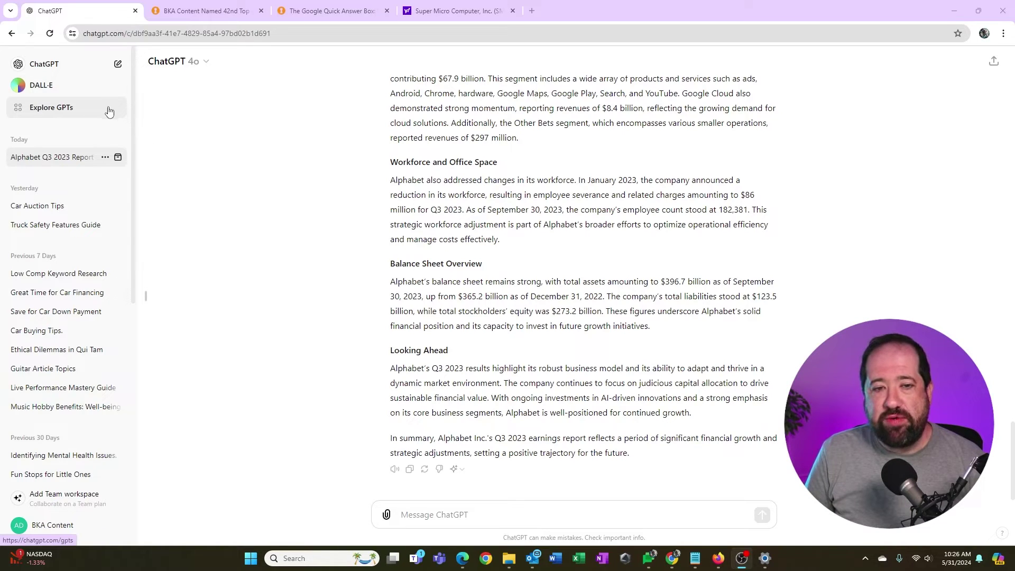
Start a new ChatGPT chat, and search Google for "how to wash your dog"
left_click(118, 65)
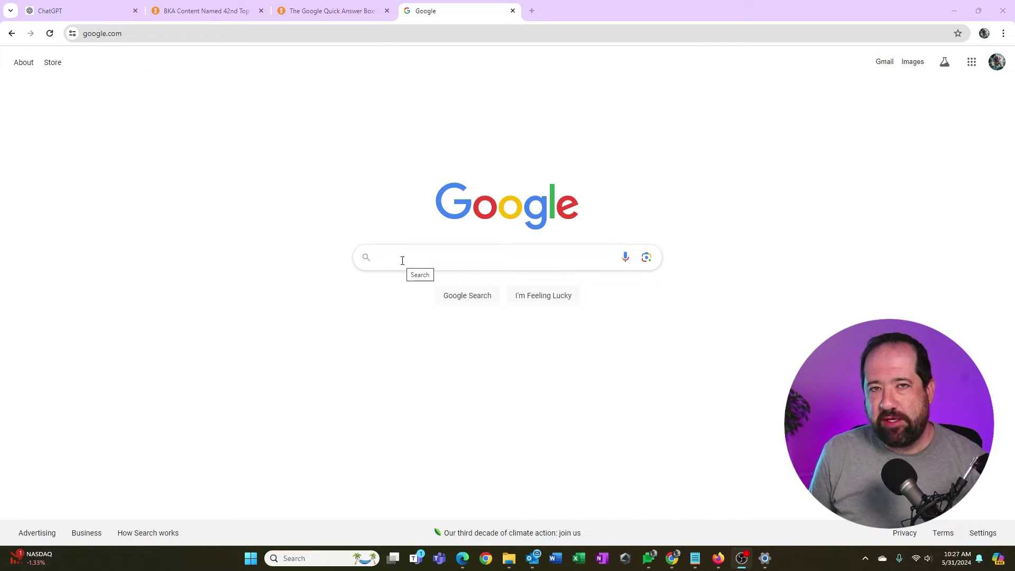
left_click(408, 258)
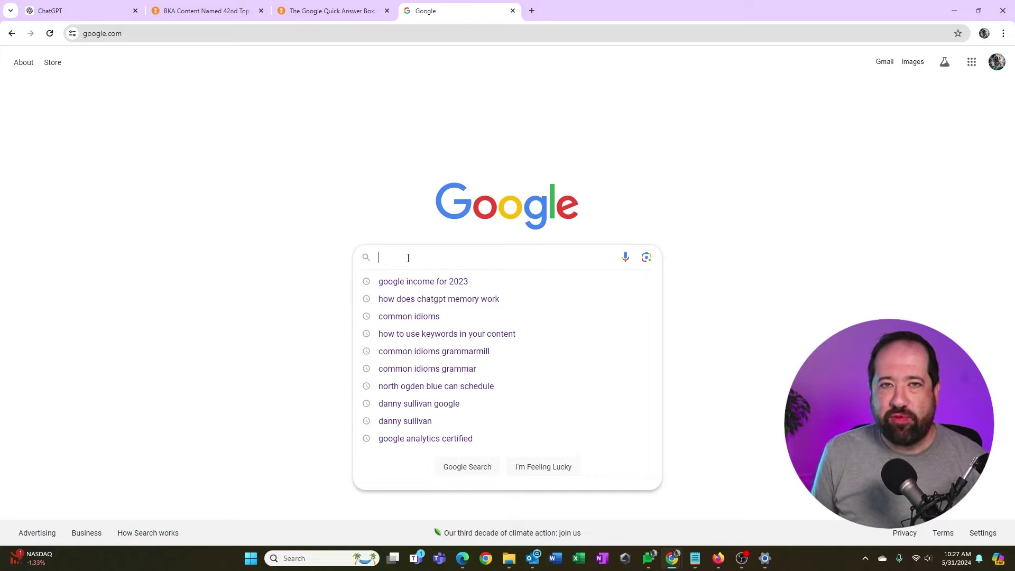
type("how to ")
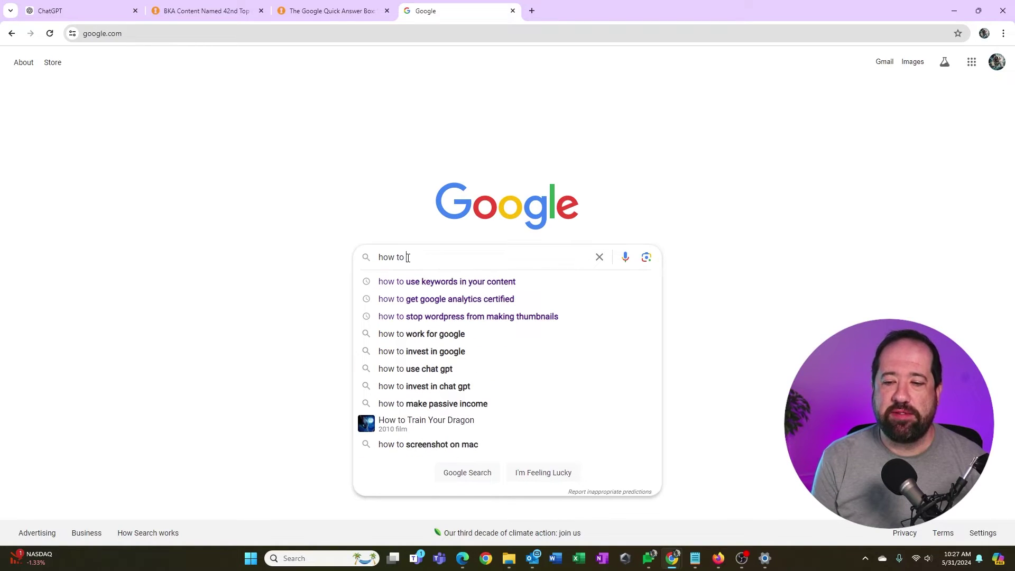
type("wash your dog")
key("Return")
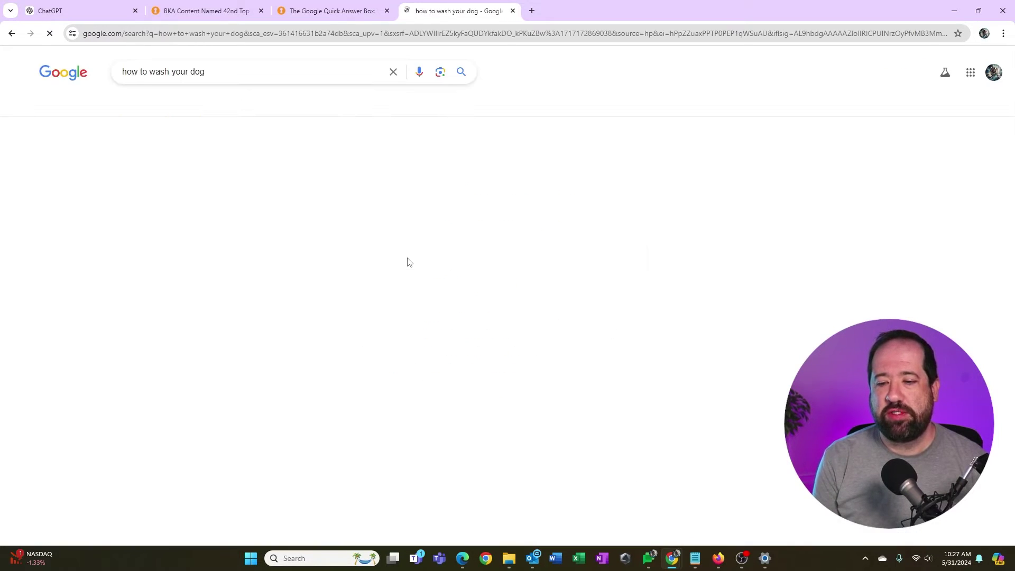
Open the ASPCA Pet Insurance result "How to Give a Dog a Bath" and select the article's text from its opening paragraph to the end
scroll(317, 296, "down", 6)
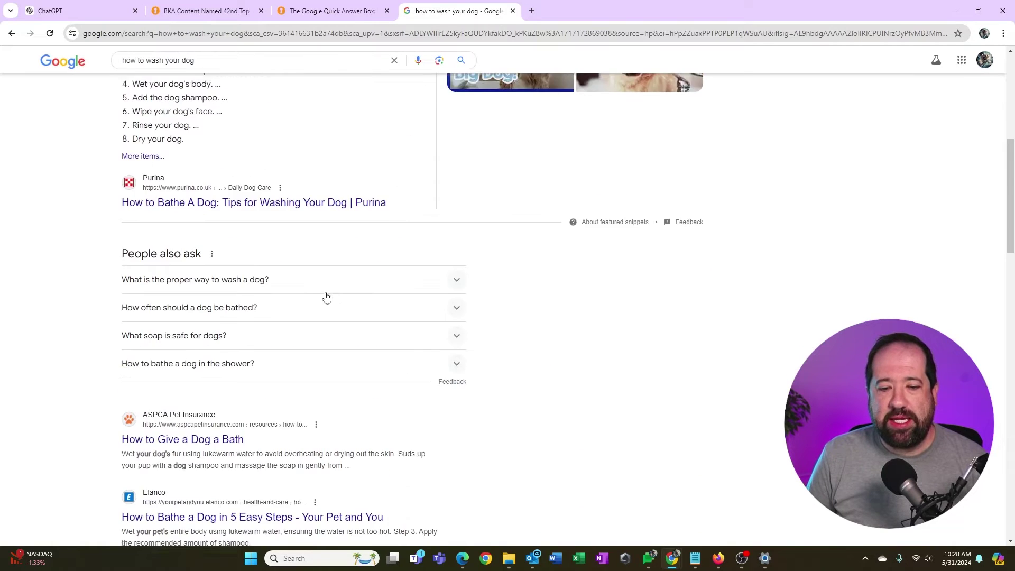
scroll(326, 297, "down", 6)
scroll(476, 286, "up", 6)
scroll(317, 291, "down", 3)
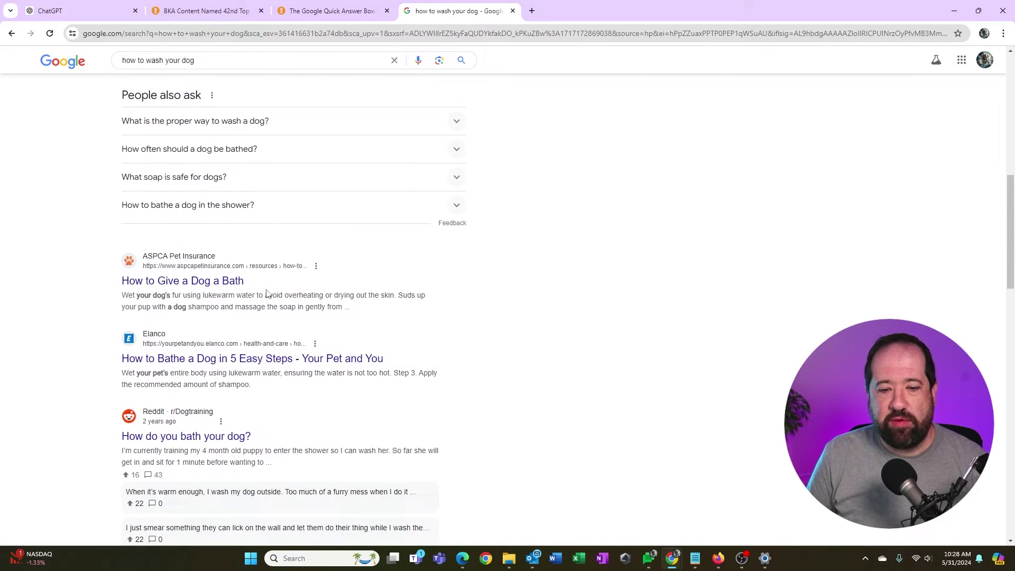
left_click(201, 285)
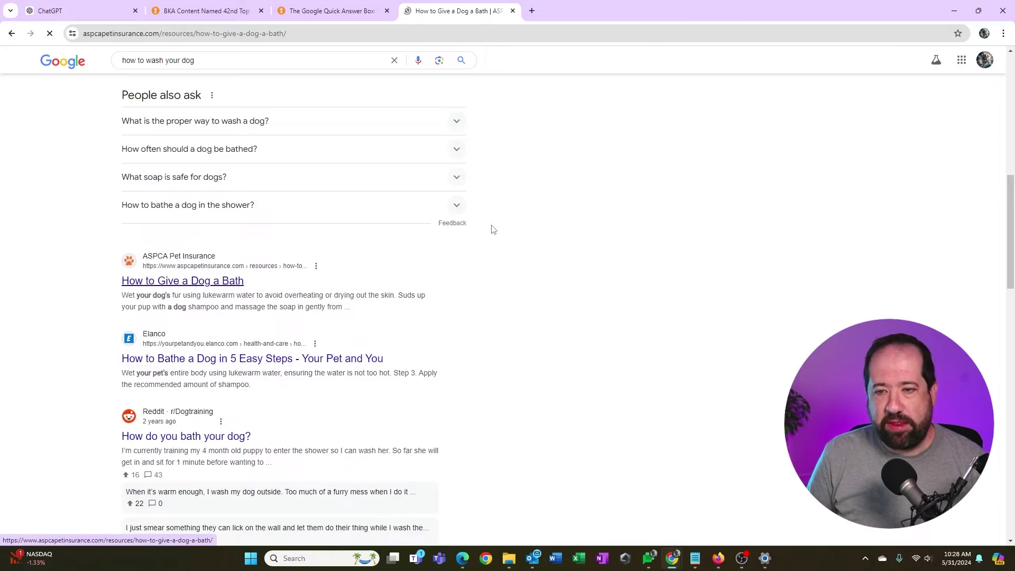
scroll(482, 220, "down", 7)
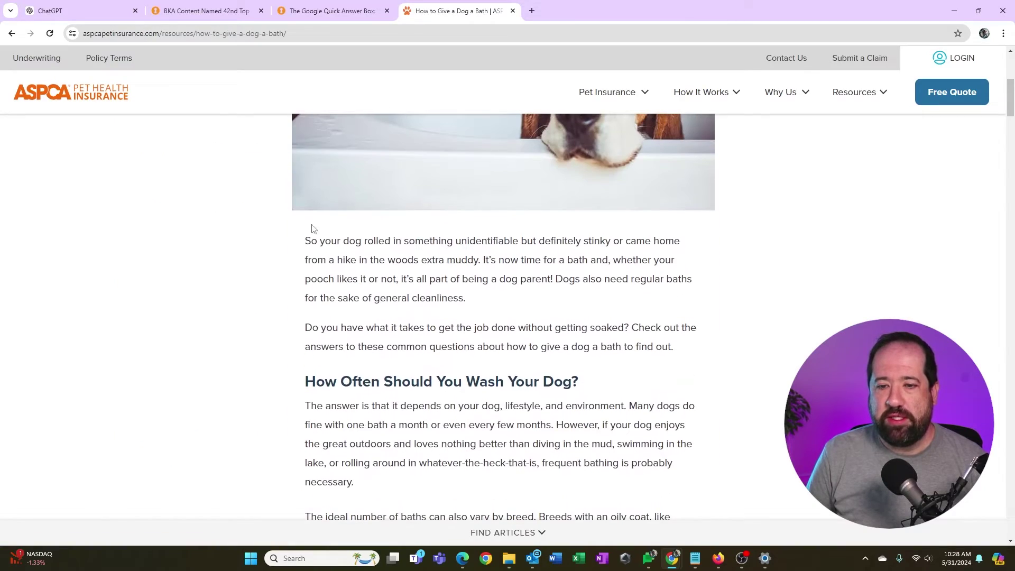
mouse_move(302, 241)
left_mouse_down()
mouse_move(365, 409)
mouse_move(608, 491)
mouse_move(640, 535)
mouse_move(640, 505)
mouse_move(610, 492)
mouse_move(635, 568)
mouse_move(612, 531)
mouse_move(608, 478)
mouse_move(503, 109)
left_mouse_up()
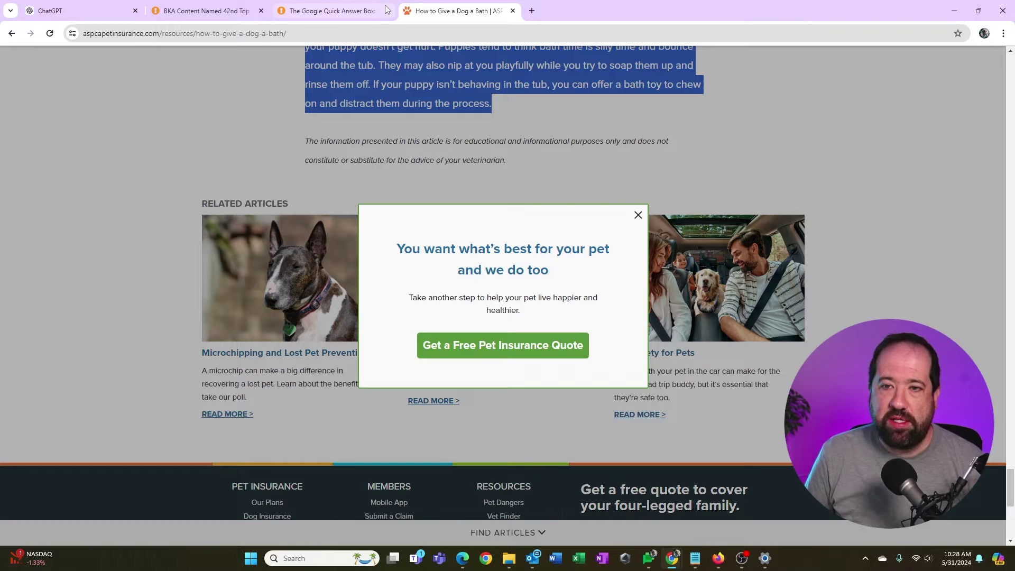
Switch to ChatGPT and send the prompt "learn this information:" followed by the copied ASPCA dog bath article text
left_click(89, 11)
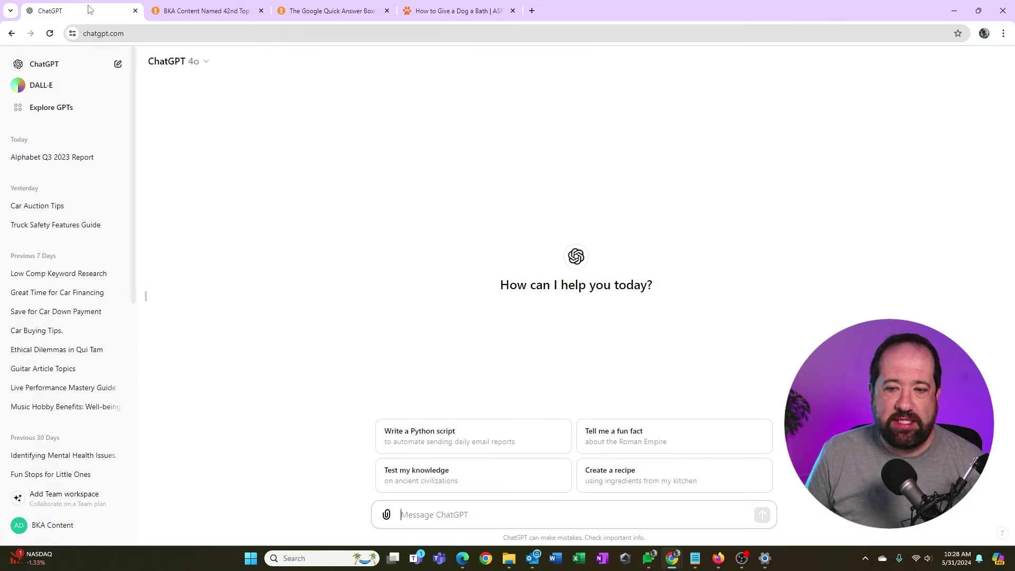
type("learn t")
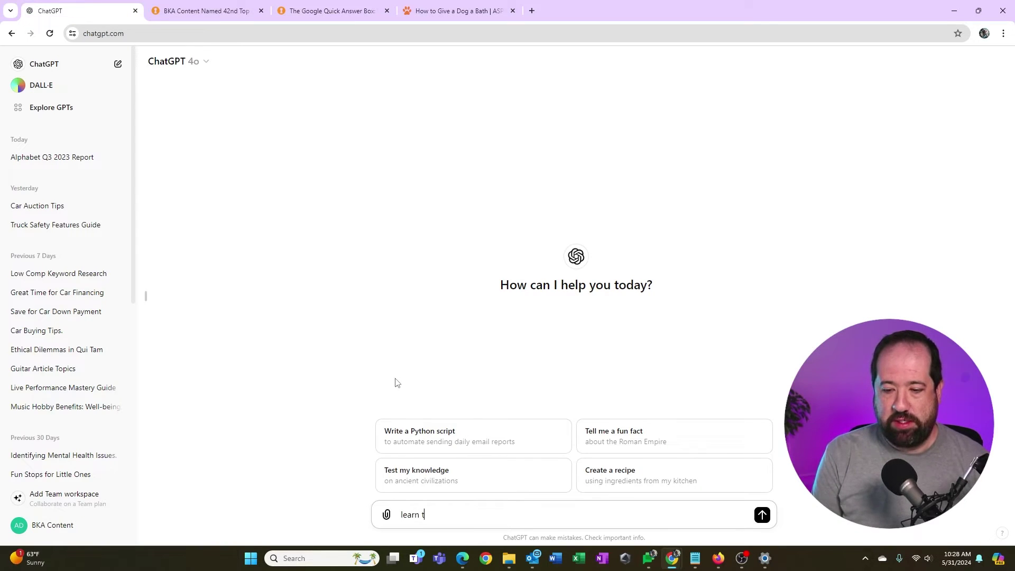
type("his information:")
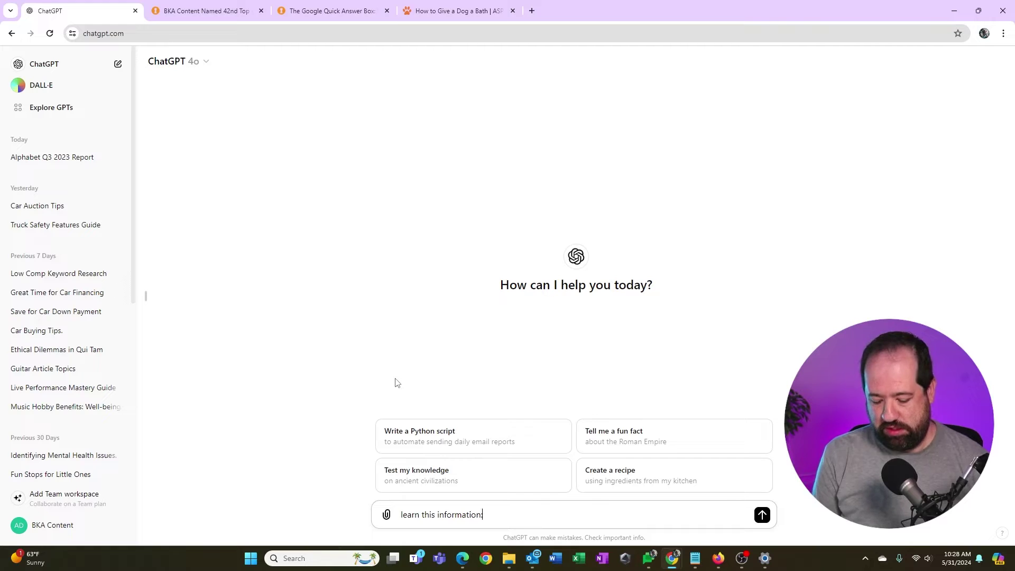
key("ctrl+v")
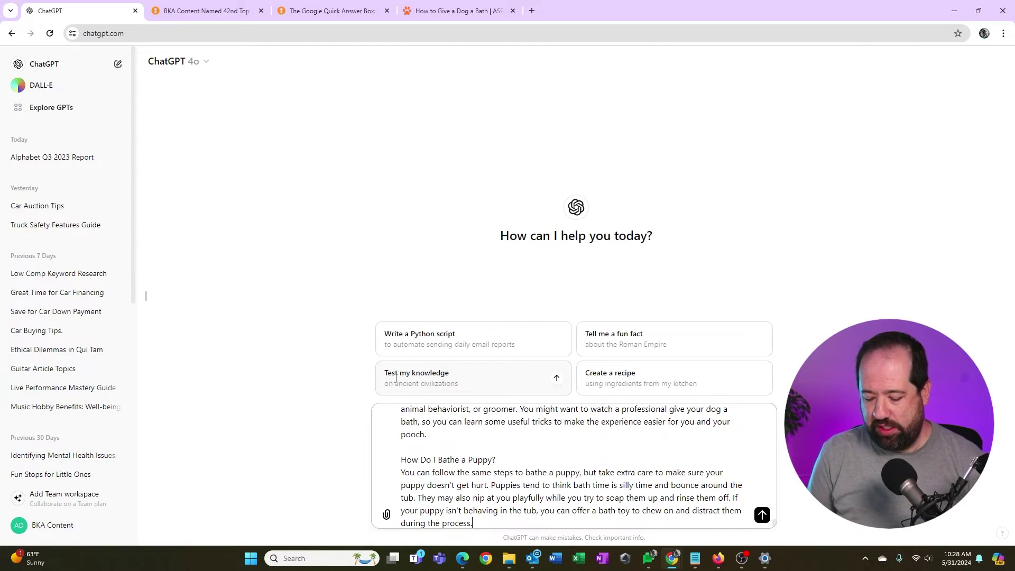
key("Return")
Return to the Google results, open BeChewy's "How to Bathe a Dog: Step-by-Step Tips" and select its text through the underlying health issues paragraph
key("ctrl+shift+Tab")
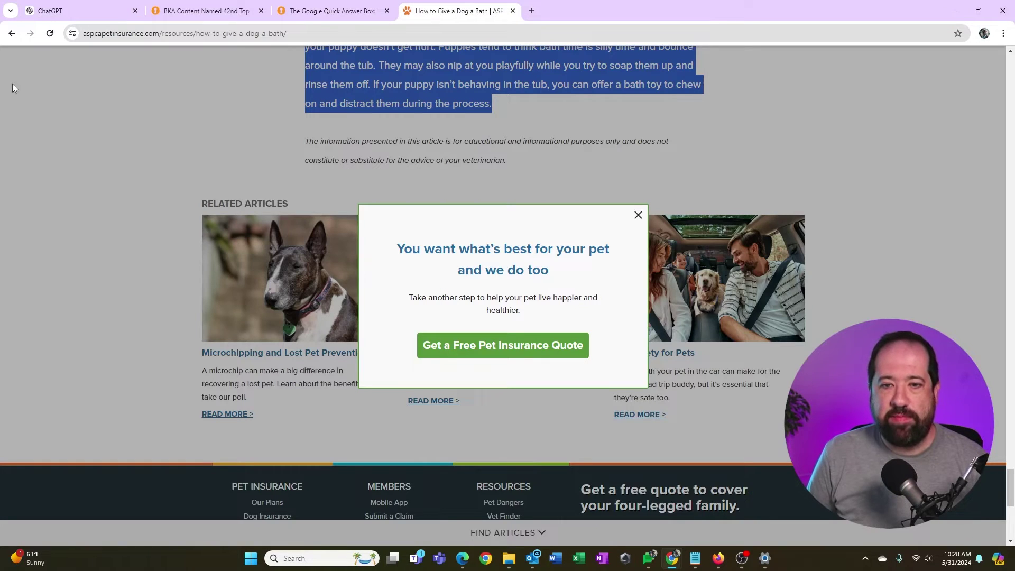
left_click(11, 33)
scroll(296, 323, "down", 3)
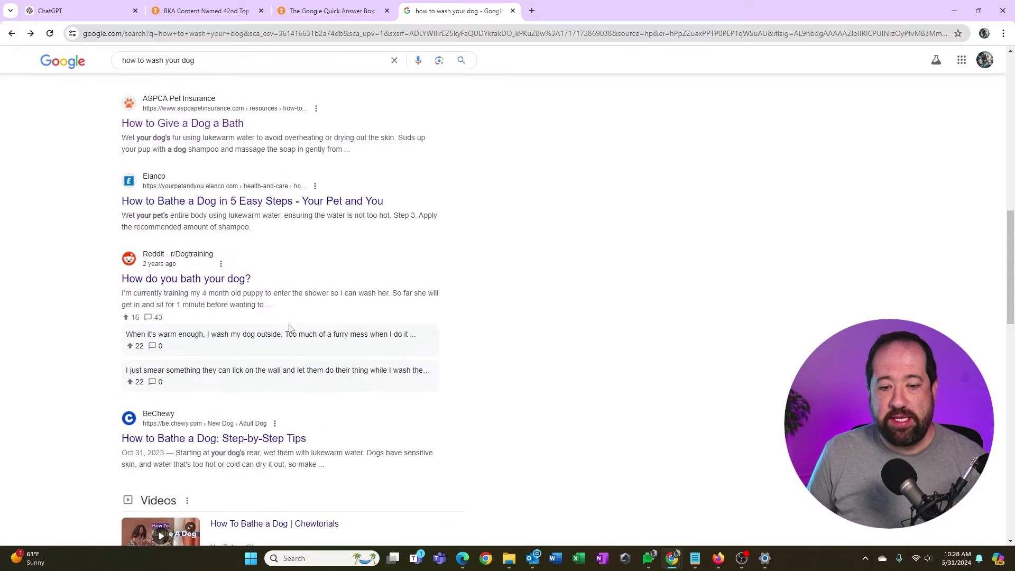
scroll(312, 325, "down", 2)
left_click(216, 334)
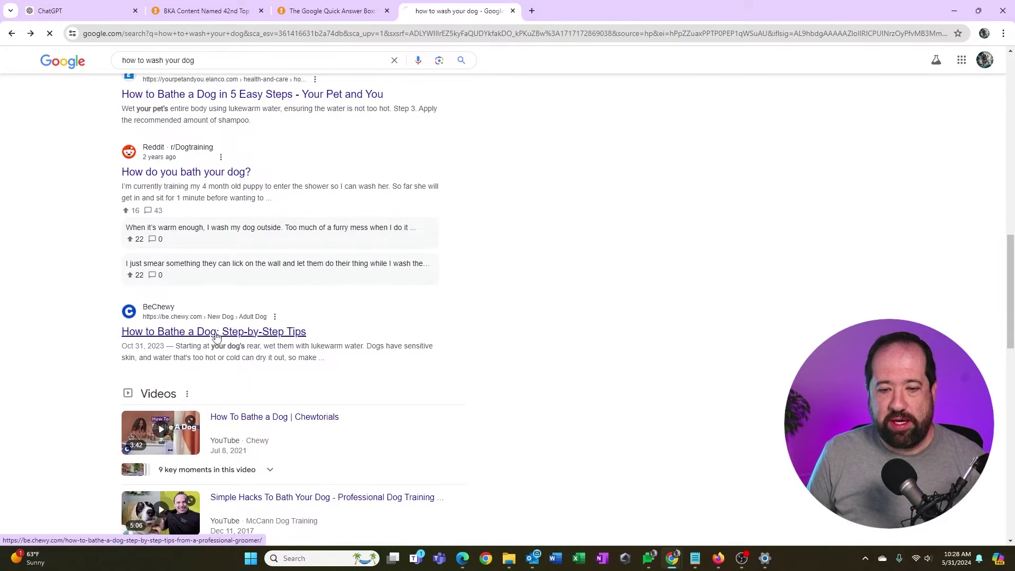
scroll(344, 311, "down", 10)
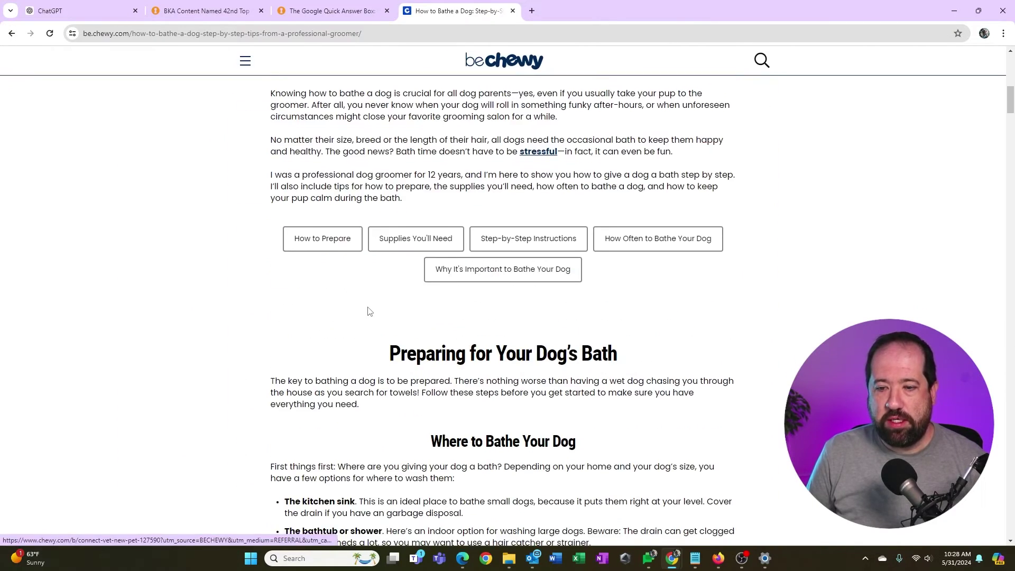
scroll(276, 302, "up", 3)
mouse_move(273, 305)
left_mouse_down()
mouse_move(476, 542)
mouse_move(519, 188)
left_mouse_up()
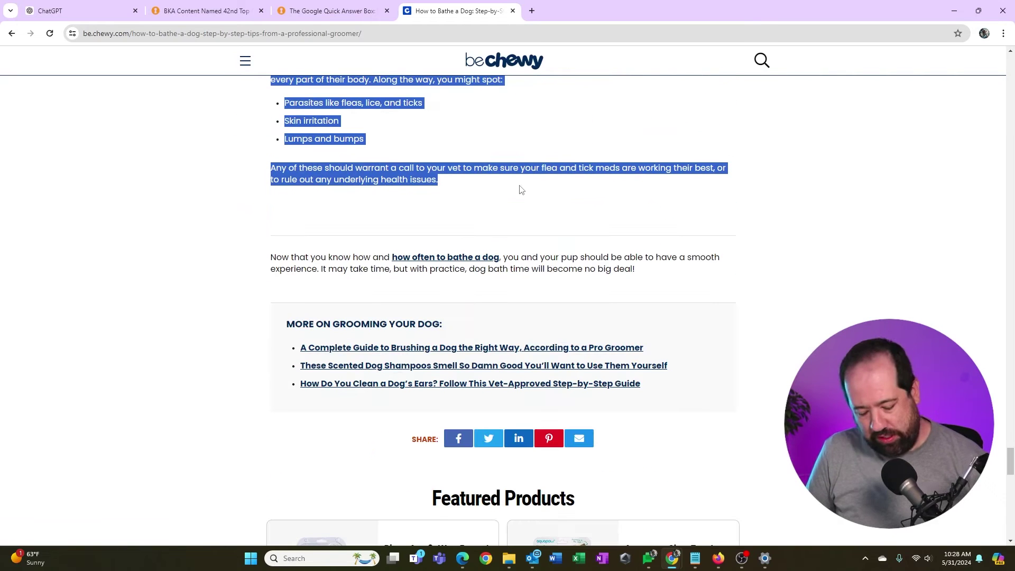
In the ChatGPT dog bathing chat, send the prompt "also learn this information:" followed by the copied BeChewy article text
left_click(104, 6)
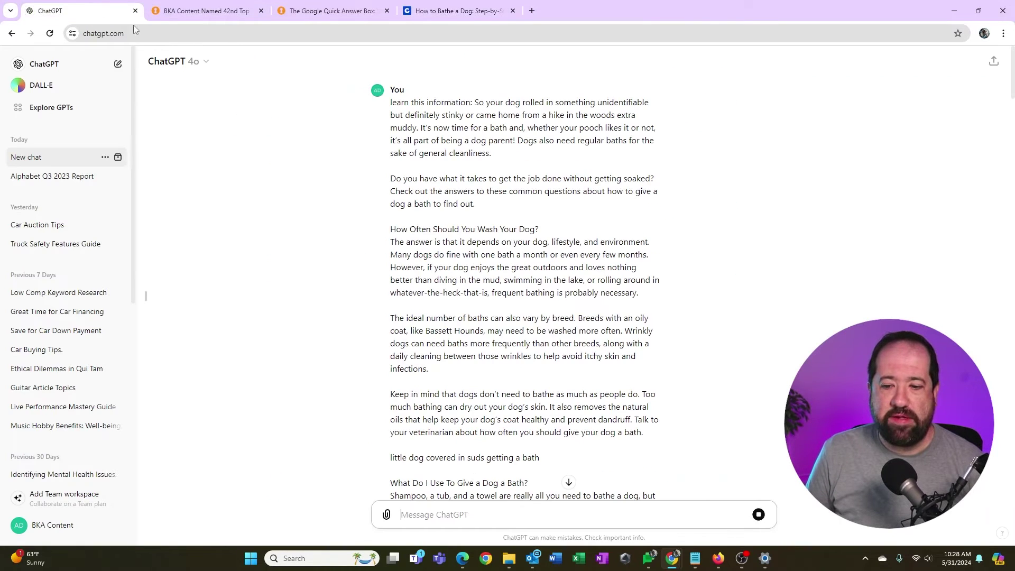
left_click(485, 513)
type("also learn ")
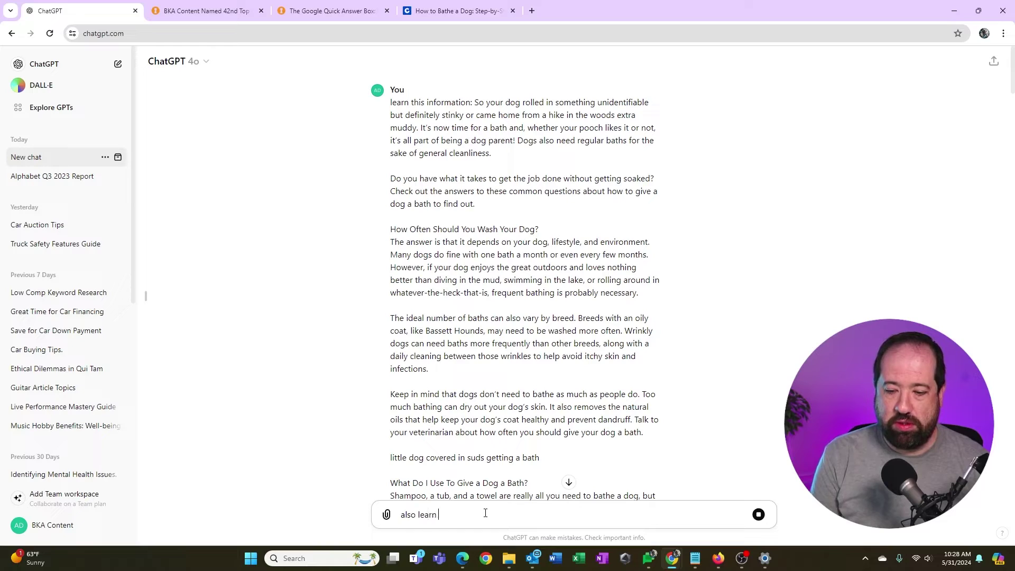
type("this information")
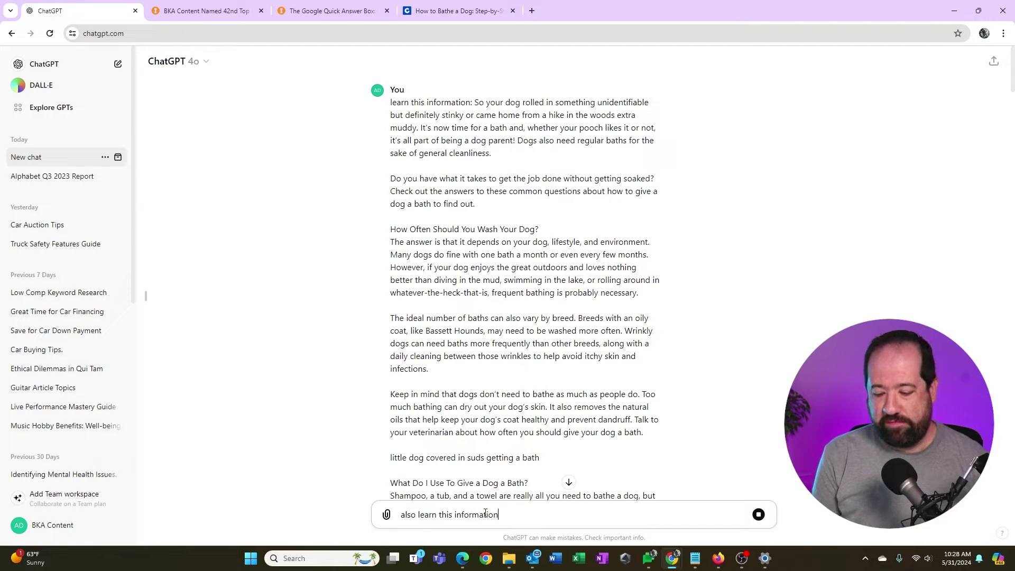
type(":")
key("ctrl+v")
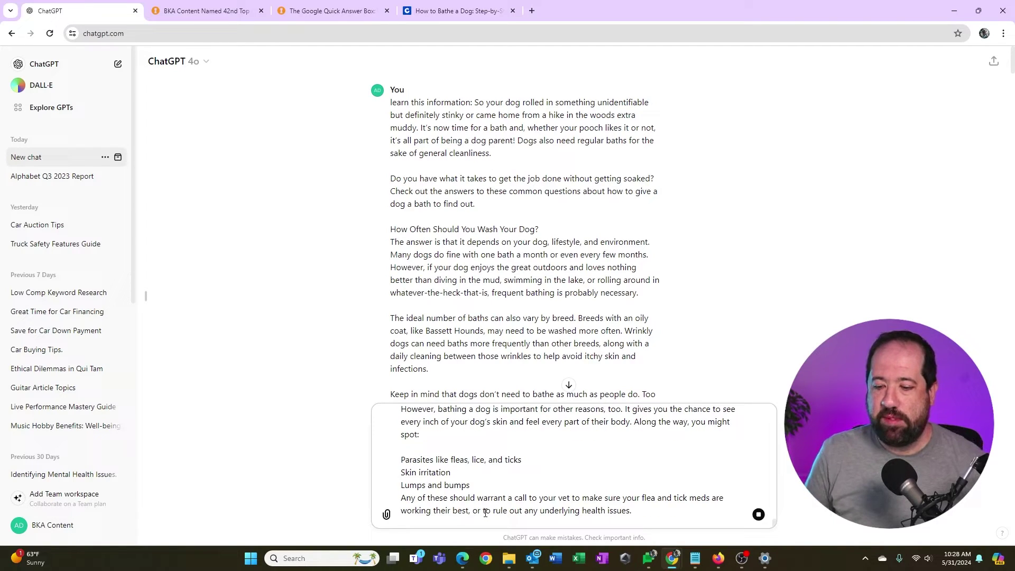
key("shift+Return")
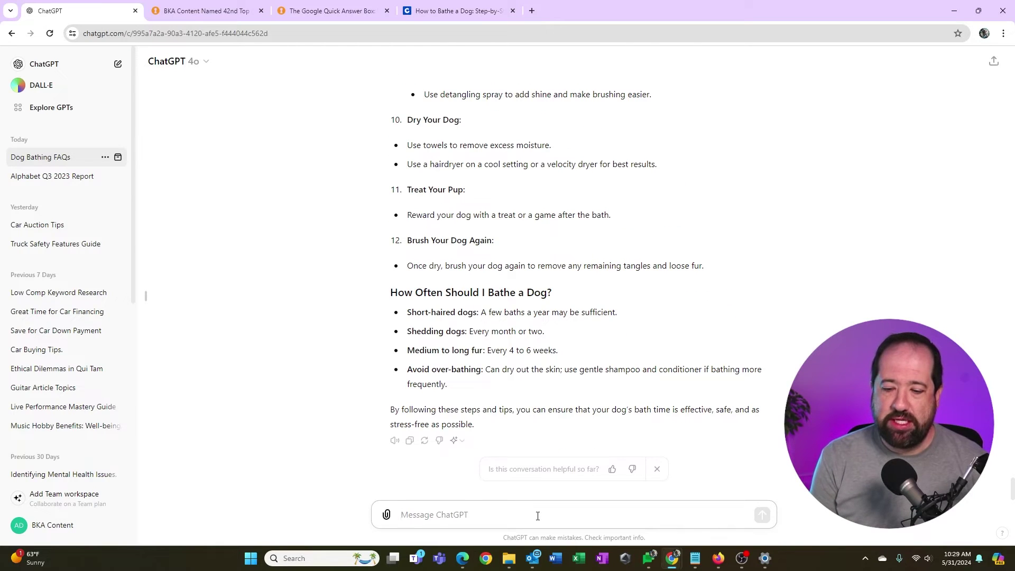
Send the prompt "using all of the information that you've learned, write me a new 500 word blog post about how to bathe your dog"
type("using all of the i")
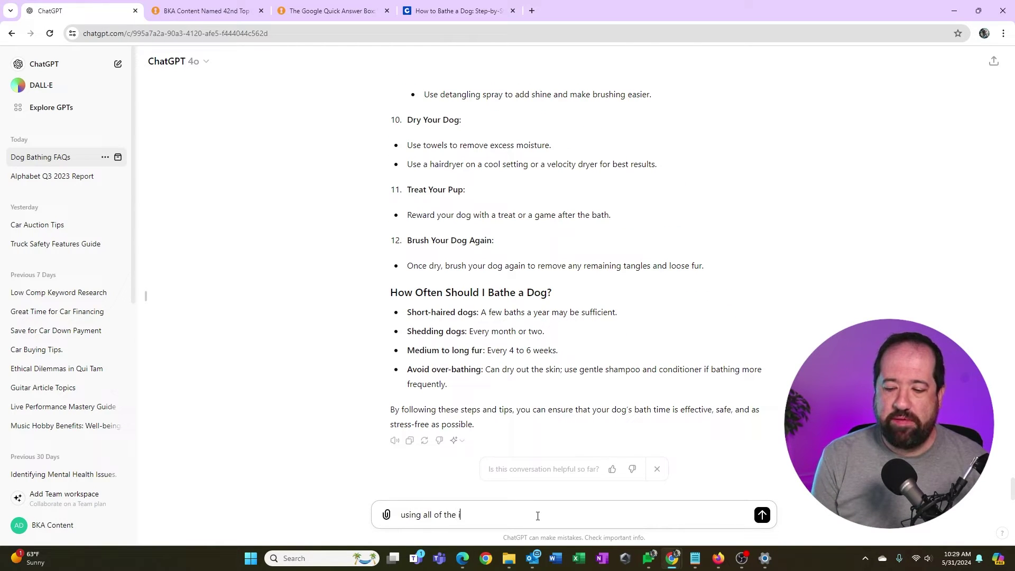
type("nformation that ")
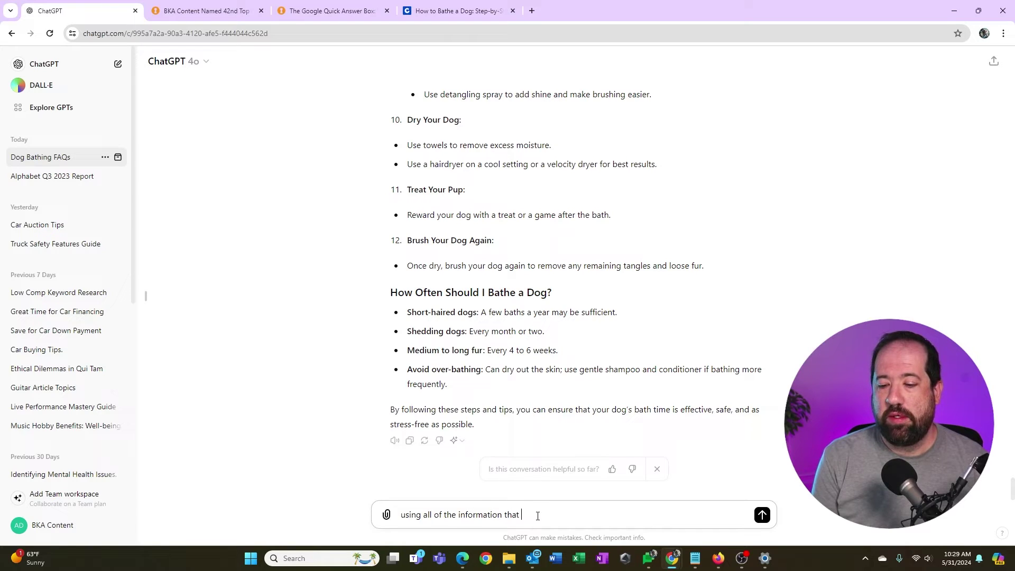
type("you're learne")
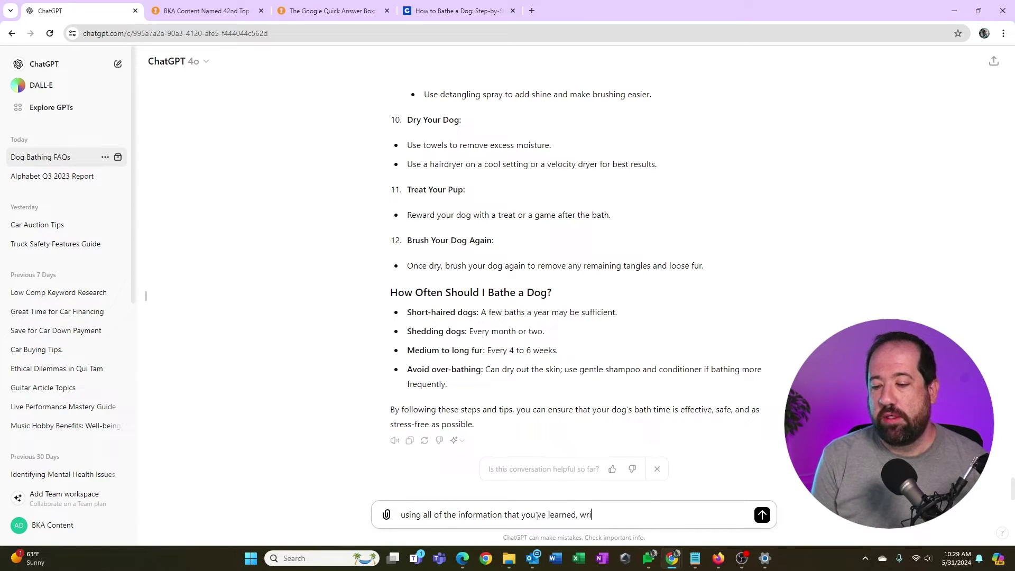
type("d, write me a new 500 word")
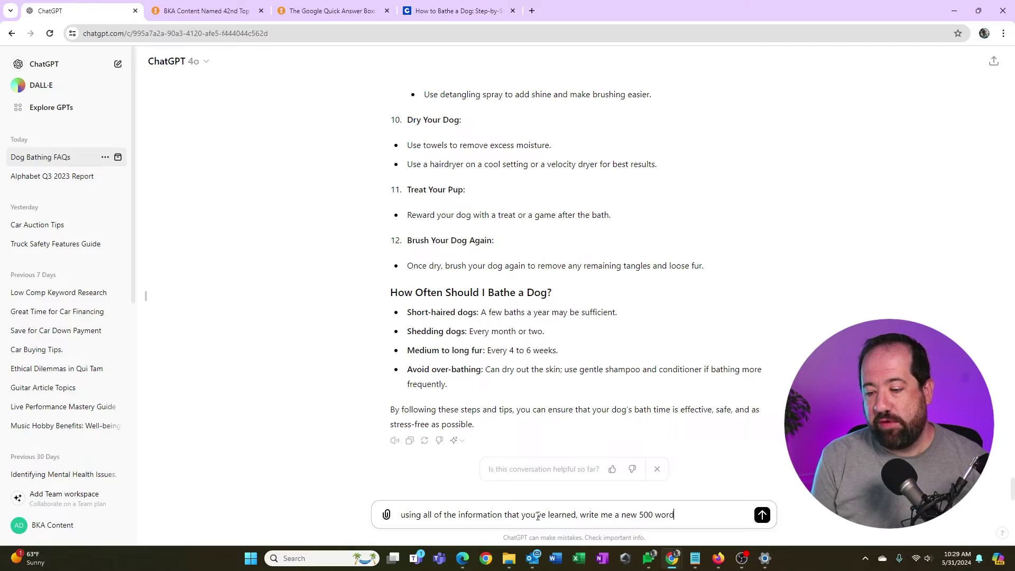
type(" blog post")
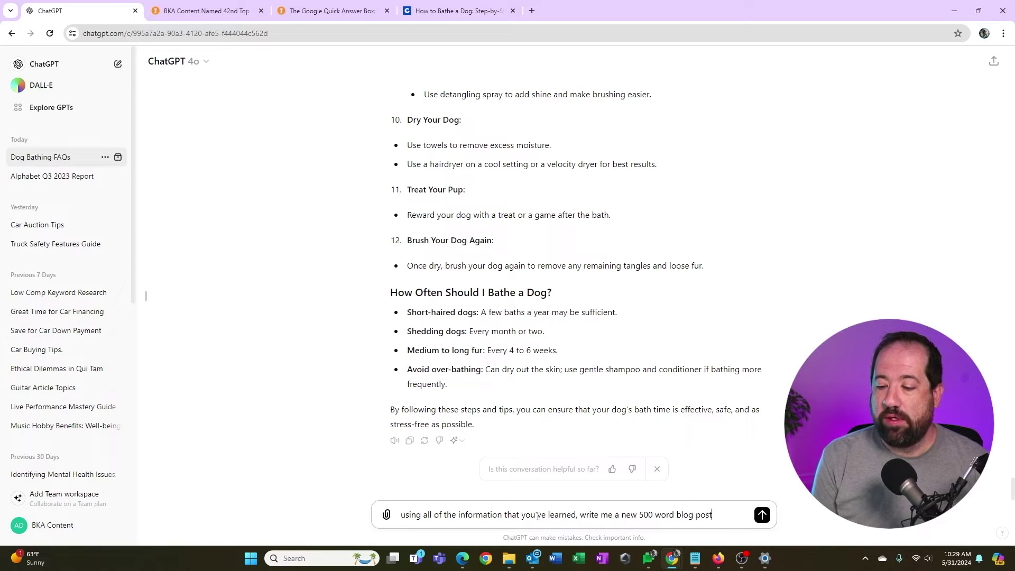
type(" about how to bathe")
type(" your ")
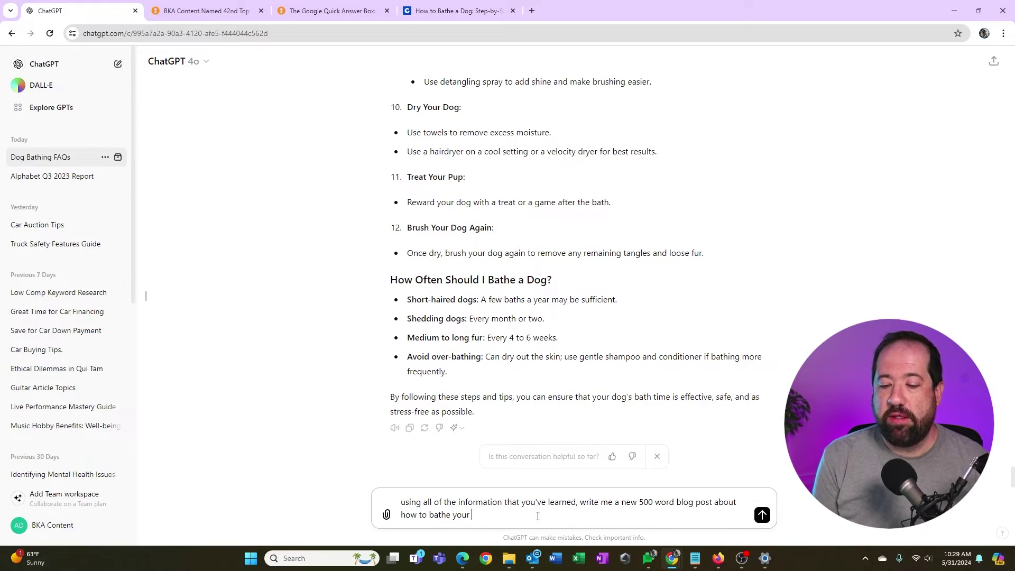
type("dag")
key("Return")
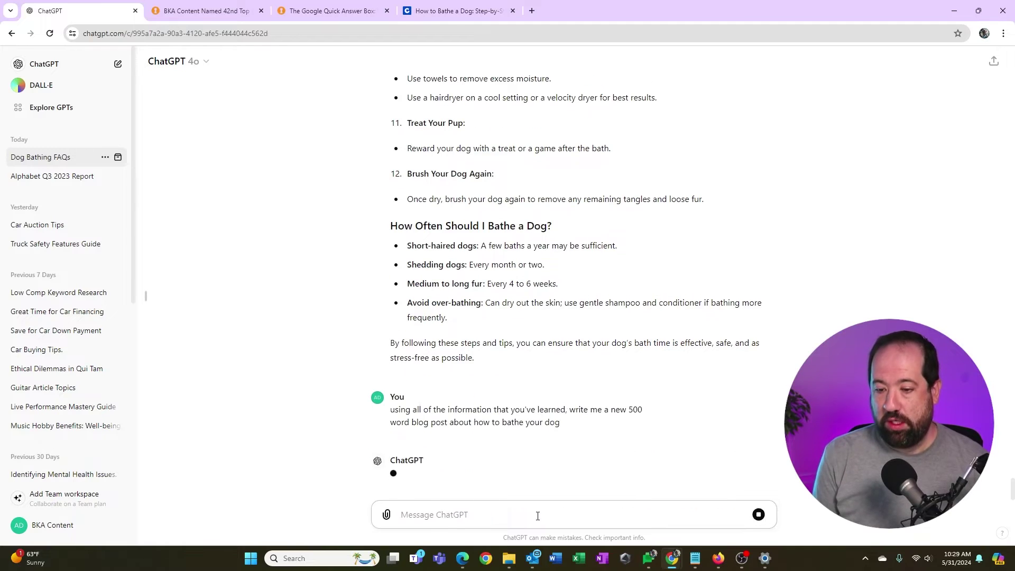
Read through the generated dog bathing blog post, checking its introduction, bathing frequency and preparation sections
scroll(570, 324, "down", 4)
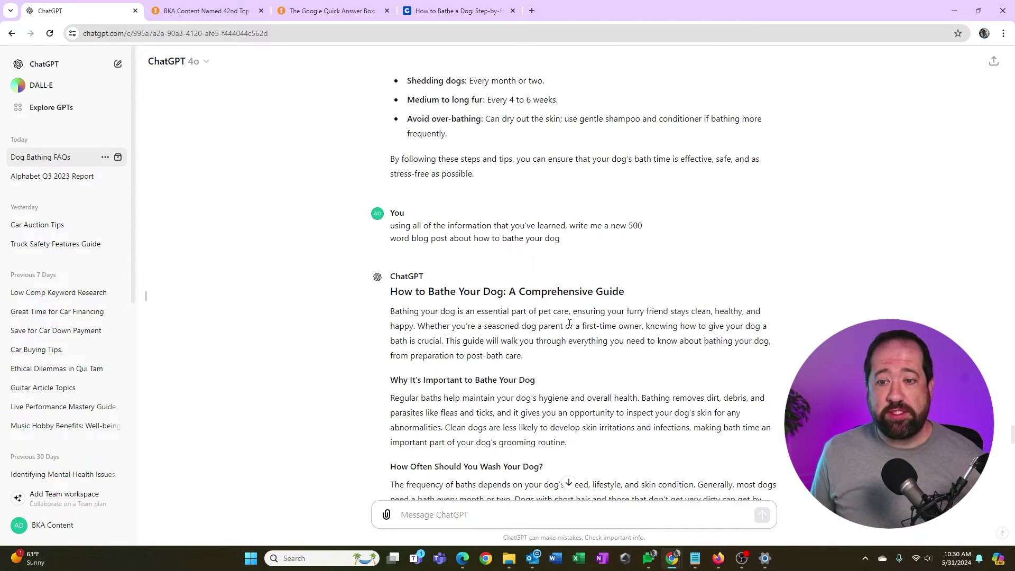
scroll(566, 312, "down", 4)
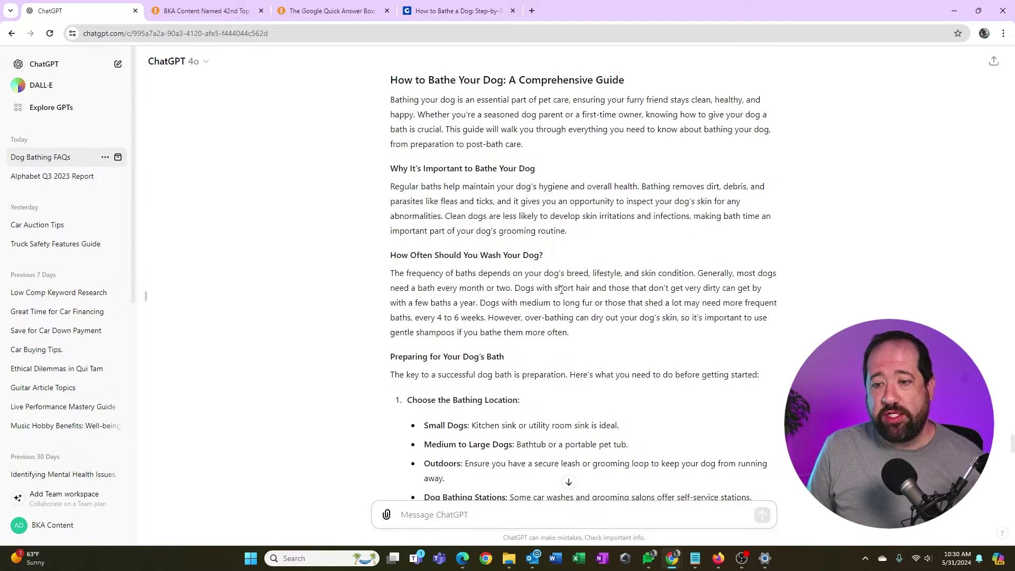
scroll(561, 290, "down", 4)
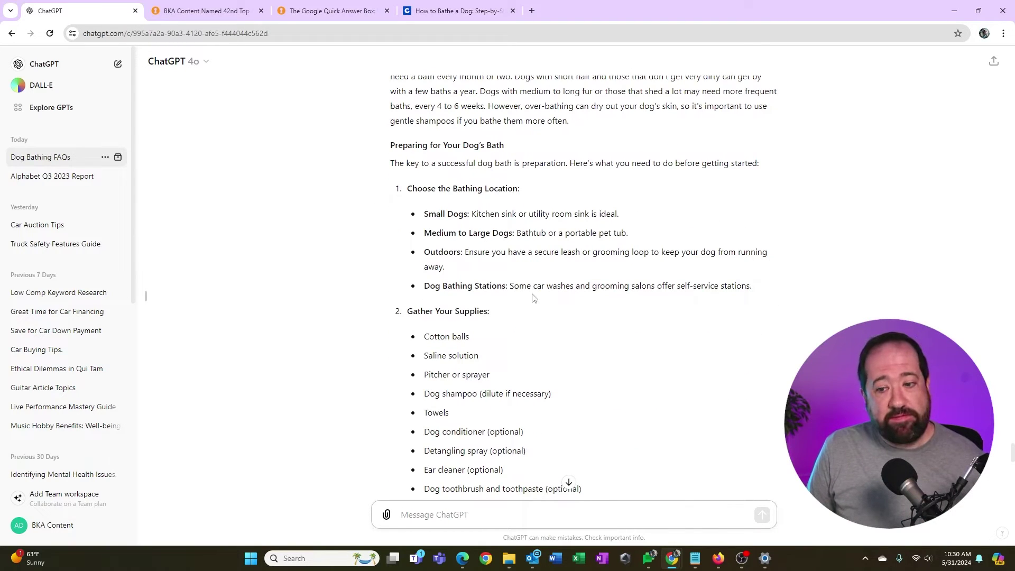
scroll(550, 307, "down", 9)
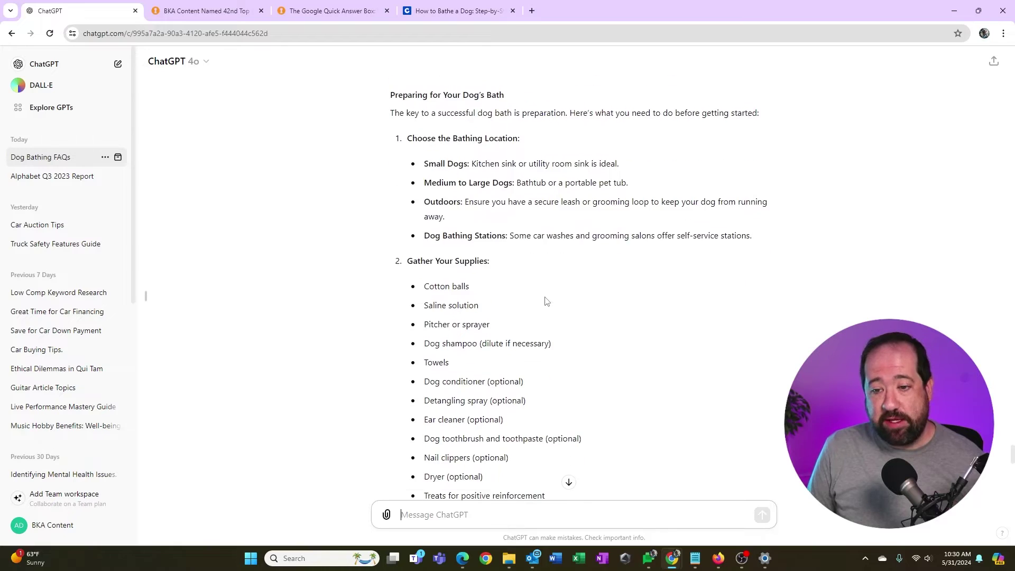
scroll(558, 317, "down", 9)
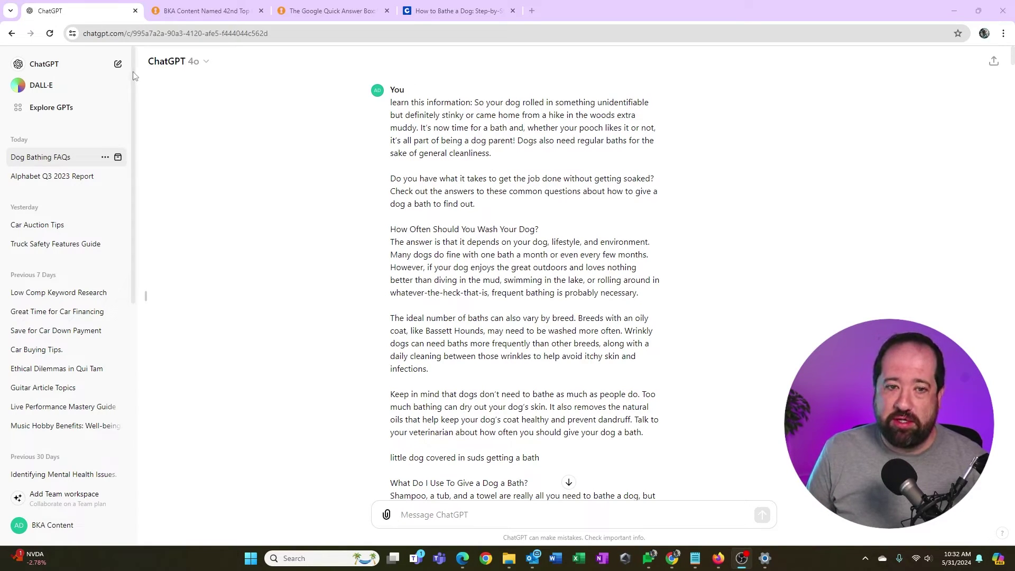
Start a new ChatGPT chat, and copy the web address of the BeChewy dog bathing article
left_click(118, 64)
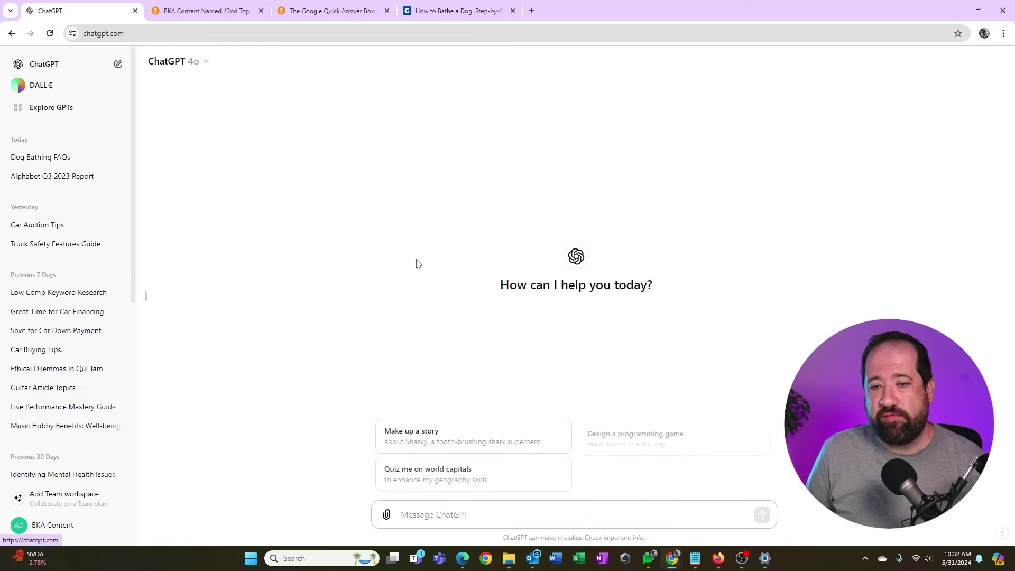
left_click(444, 13)
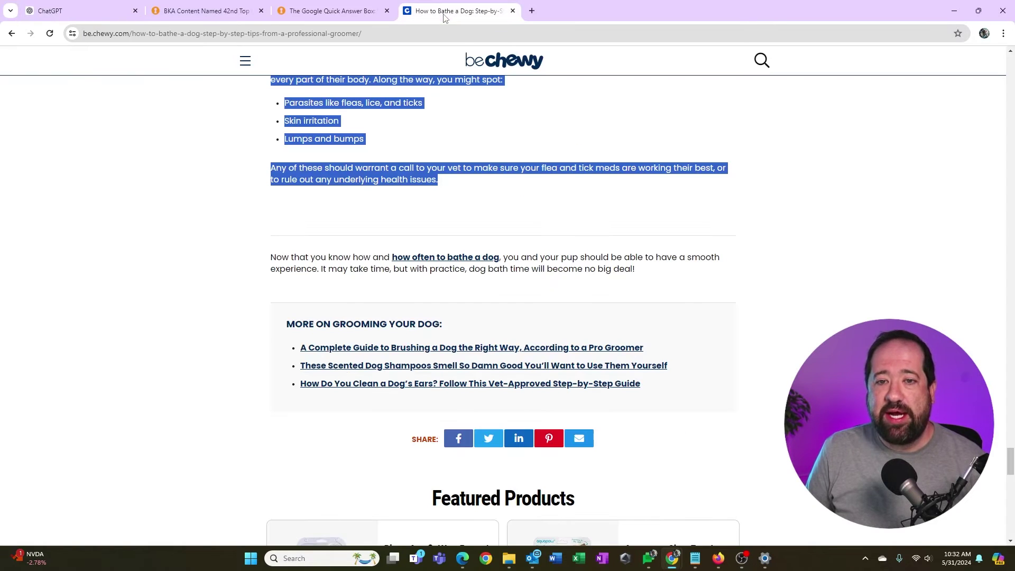
left_click(376, 34)
key("ctrl+c")
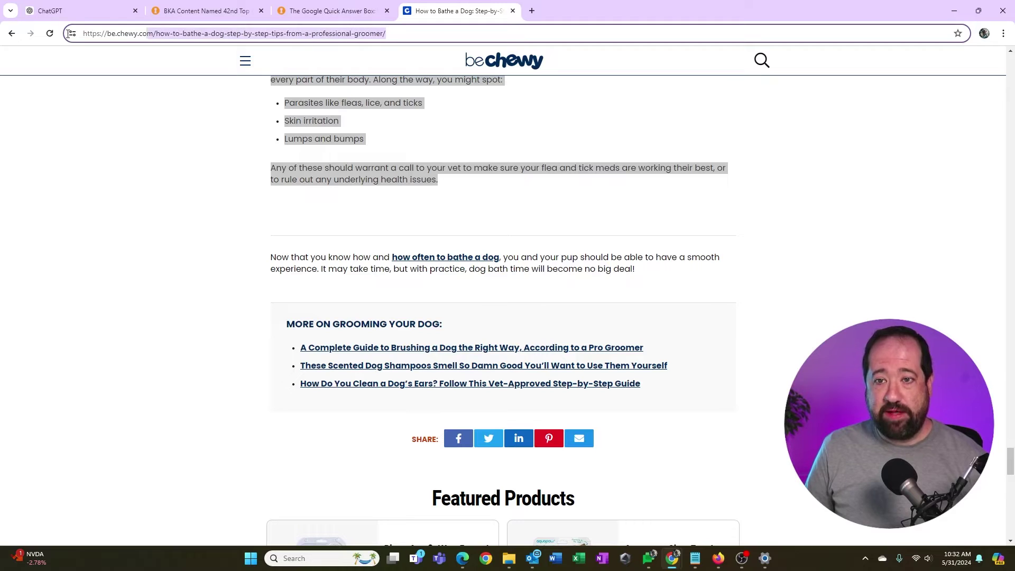
Send the new ChatGPT chat the prompt "learn the information at this URL:" followed by the copied BeChewy address
left_click(113, 16)
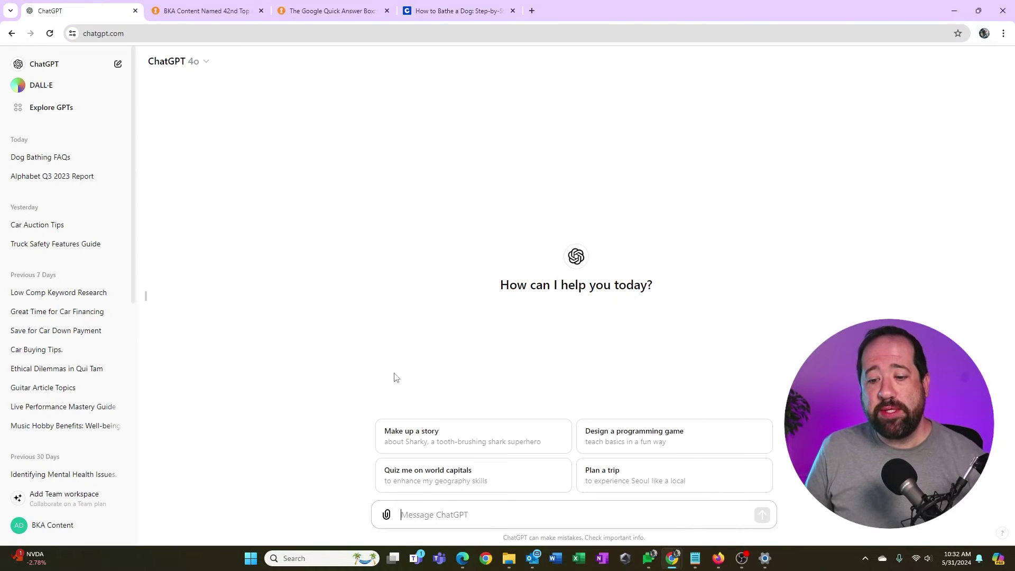
type("learn the information on")
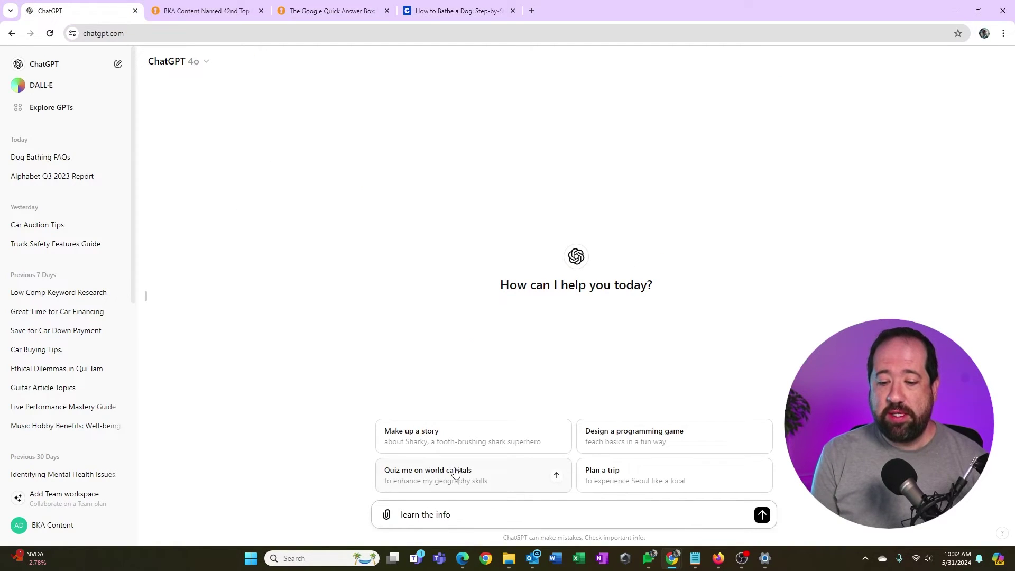
key("BackSpace")
key("BackSpace")
type("at this URL")
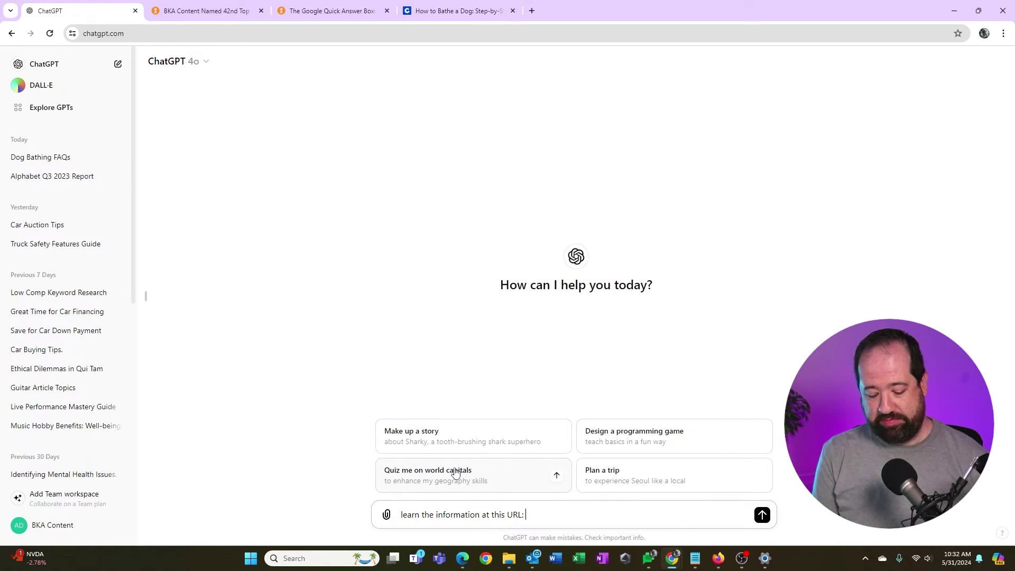
type(":")
key("ctrl+v")
left_click(759, 517)
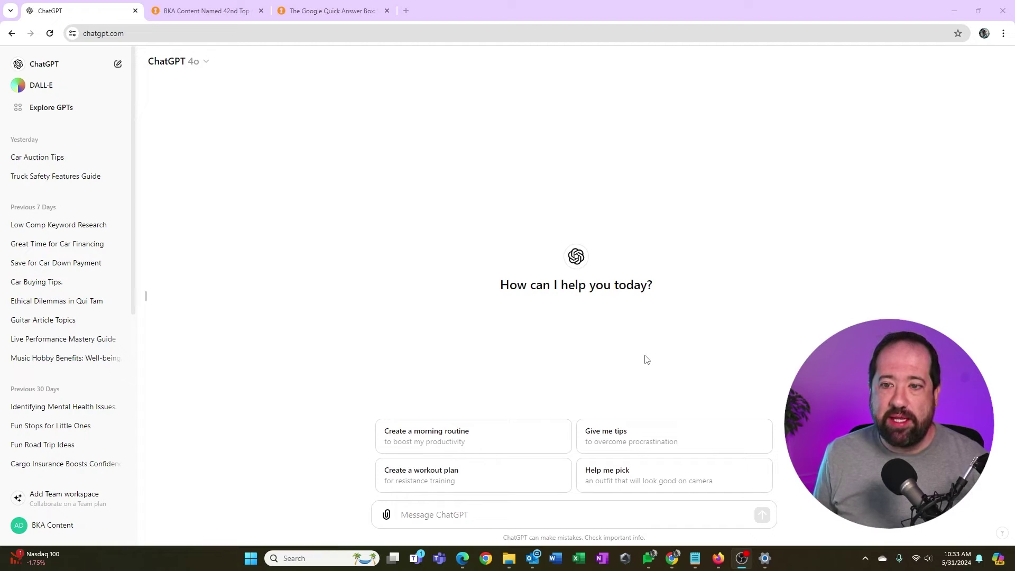
Copy the full body text of the BKA Content article about the Google Quick Answer Box, and return to the empty ChatGPT chat
left_click(541, 324)
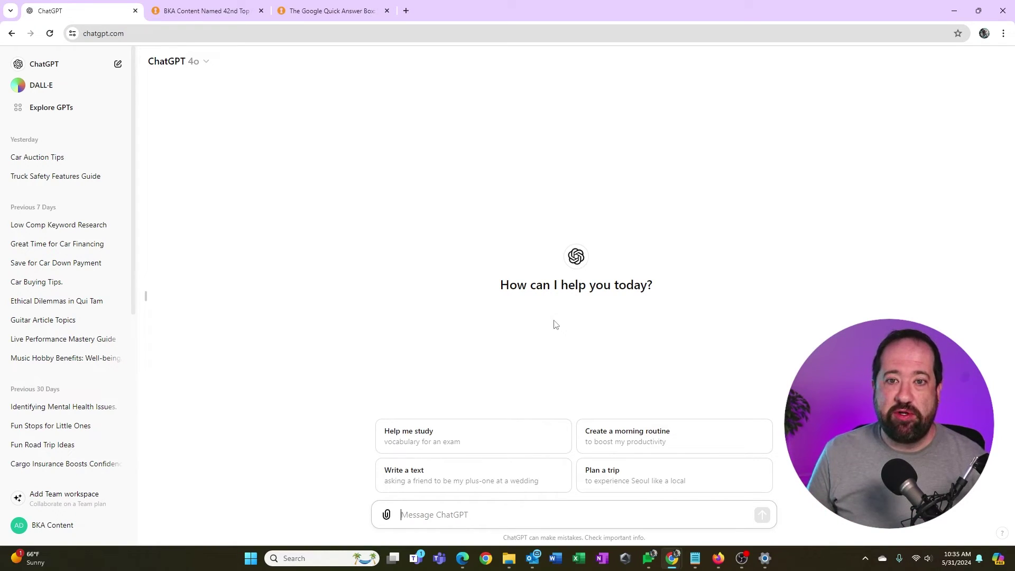
left_click(300, 16)
scroll(294, 352, "down", 8)
scroll(279, 355, "up", 4)
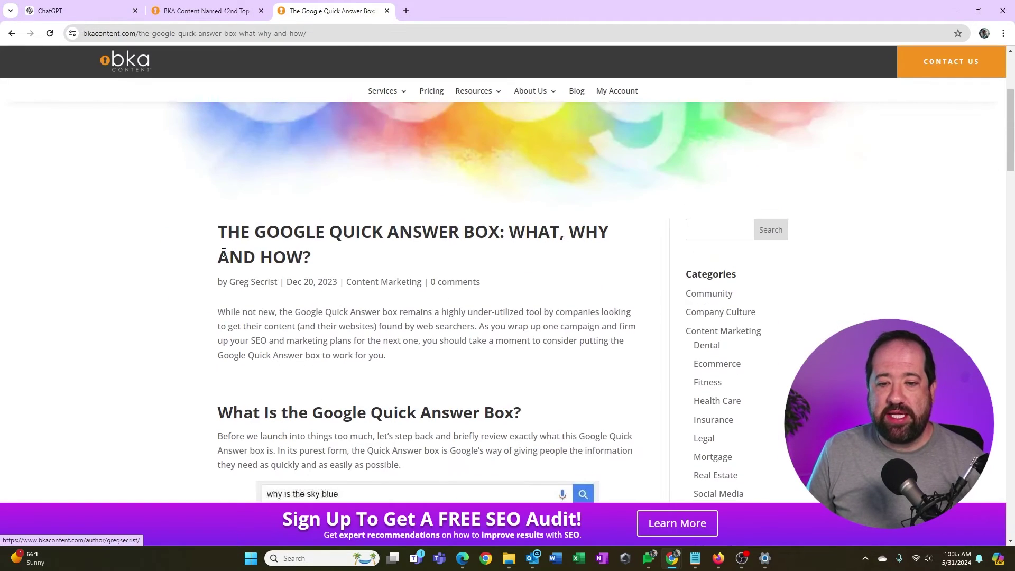
left_click_drag(219, 312, 334, 235)
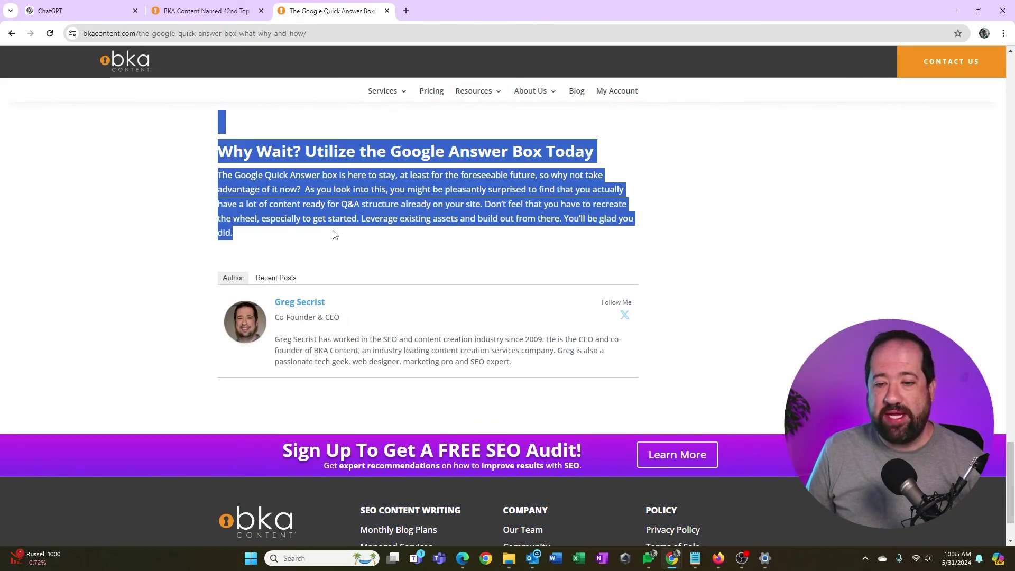
key("ctrl+shift+Tab")
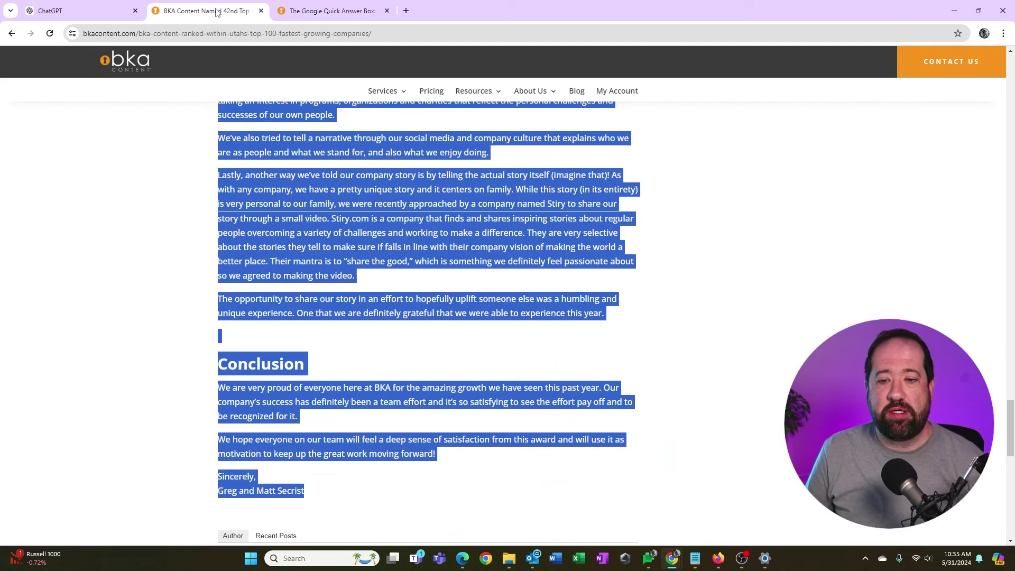
key("ctrl+shift+Tab")
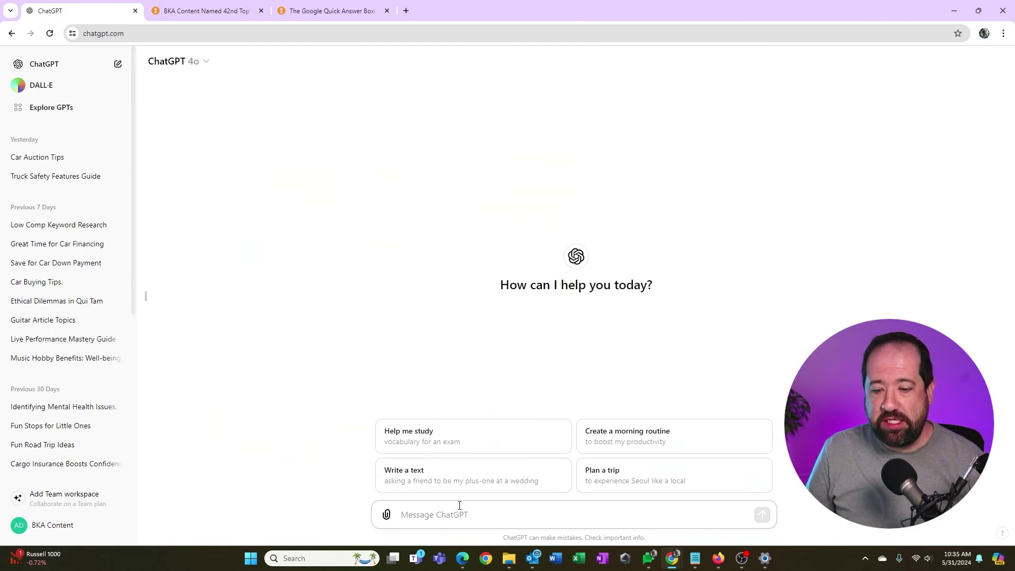
Enter the prompt "learn the writing style from this text:" followed by the copied Google Quick Answer Box article, without sending it
left_click(459, 506)
key("ctrl+v")
type("learn the writing ")
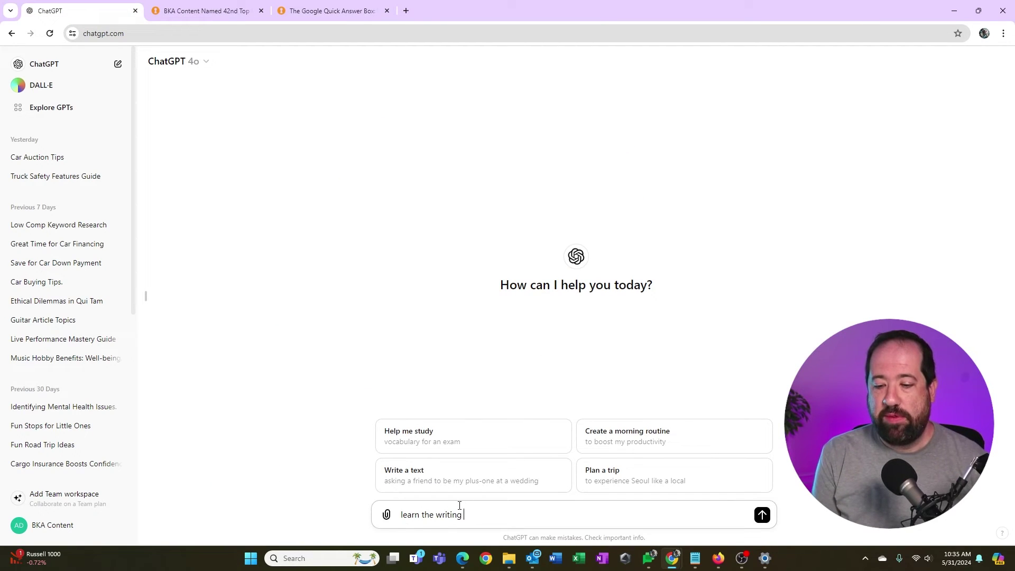
type("style from this text:")
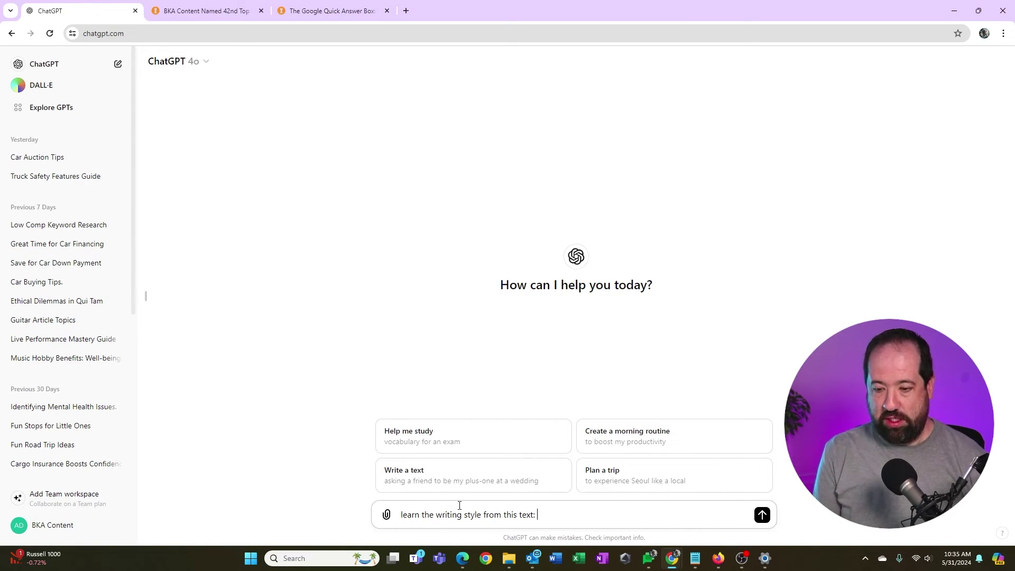
key("ctrl+v")
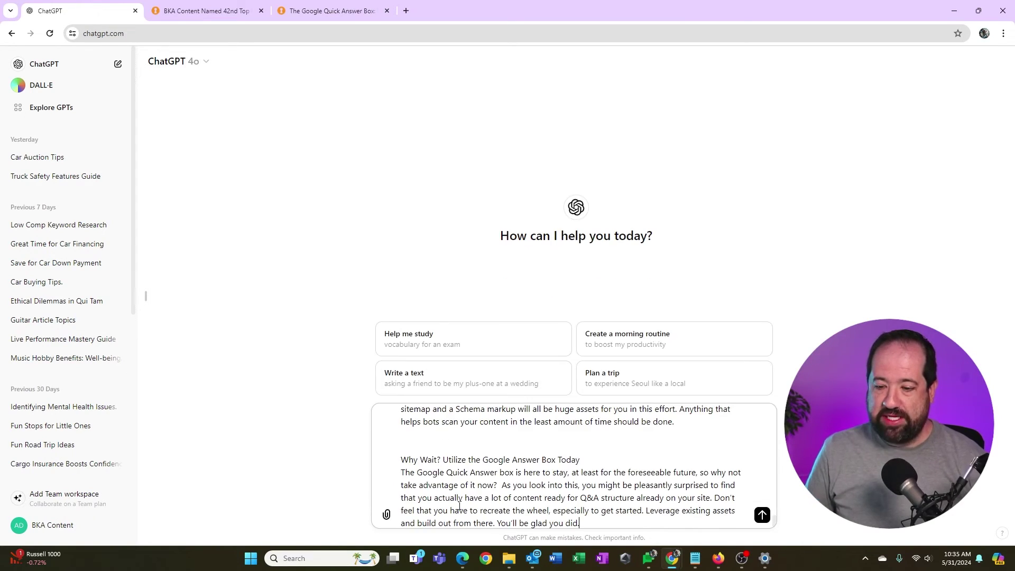
Copy the selected BKA Content fastest-growing-companies article, add it below the first article in the ChatGPT prompt, and send the prompt
left_click(178, 14)
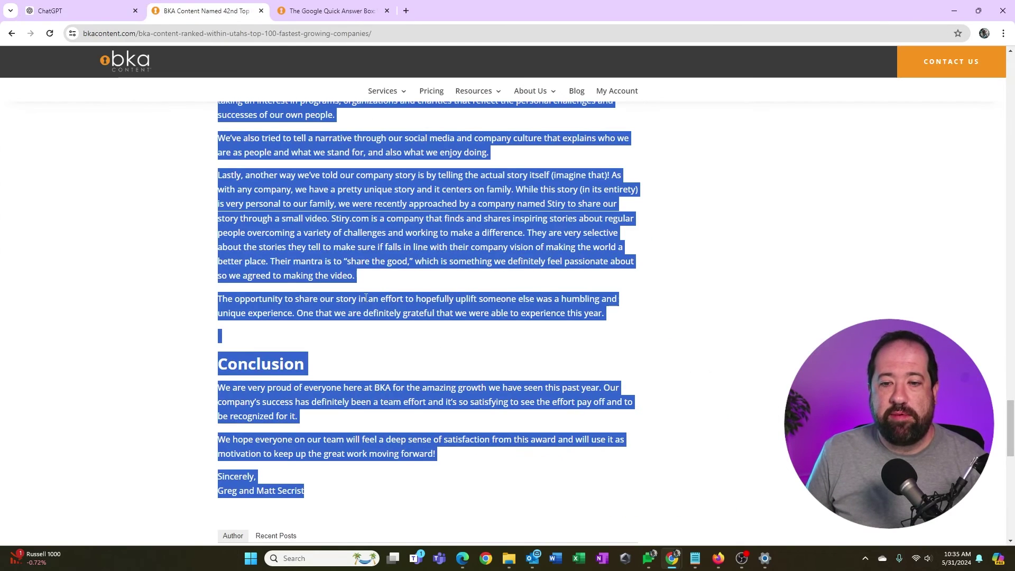
right_click(328, 238)
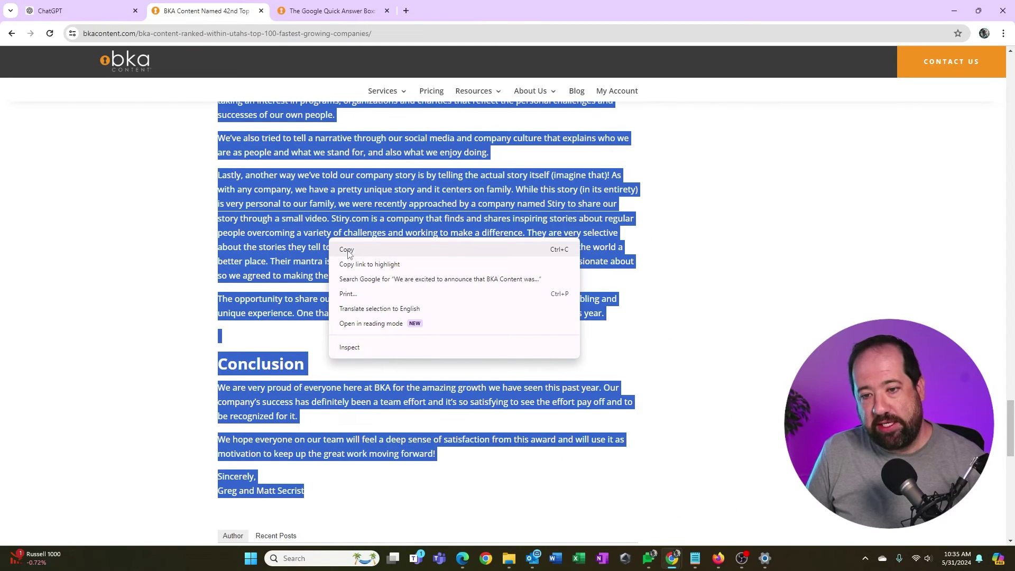
left_click(347, 250)
left_click(80, 10)
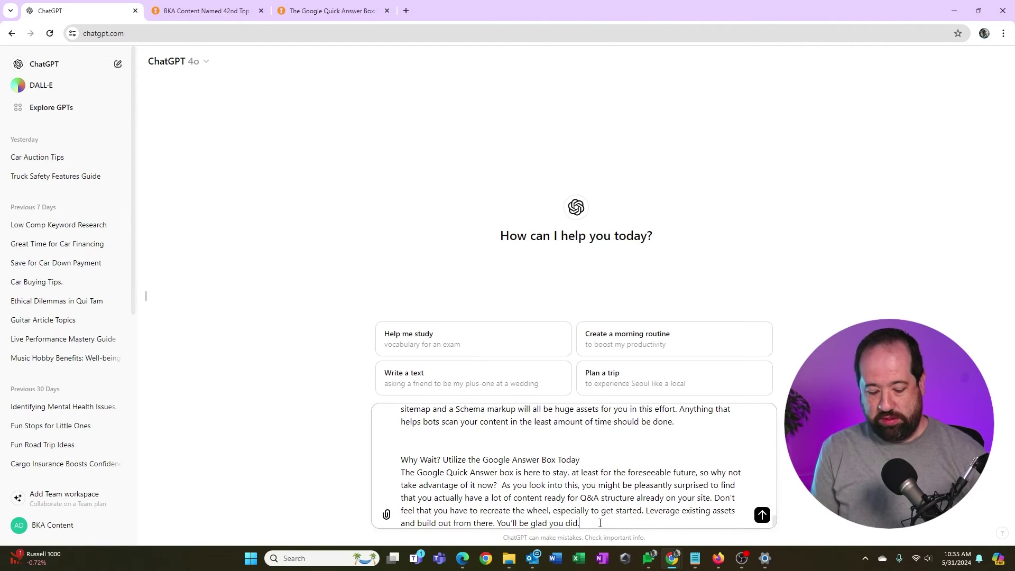
scroll(601, 521, "down", 3)
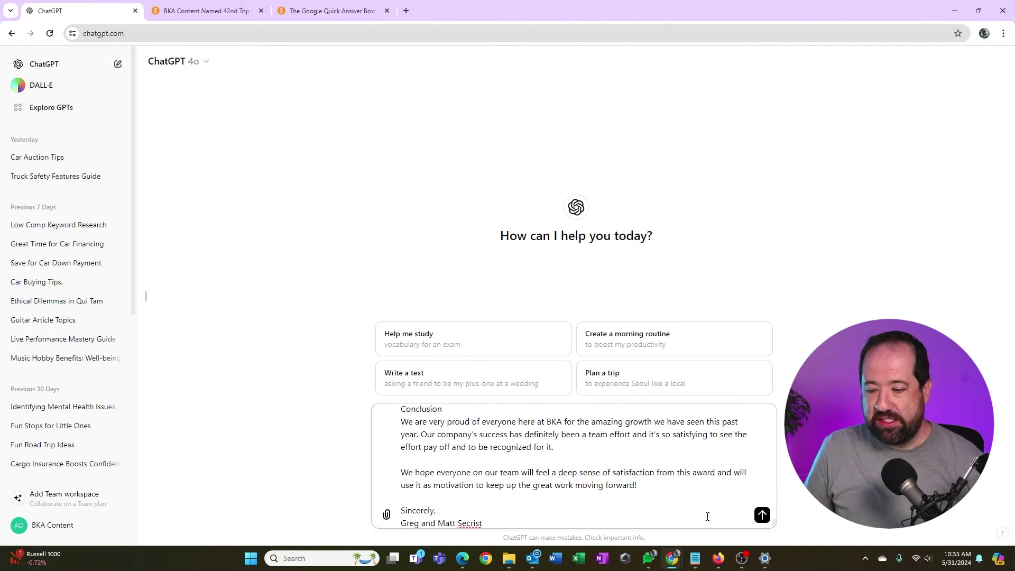
left_click(762, 518)
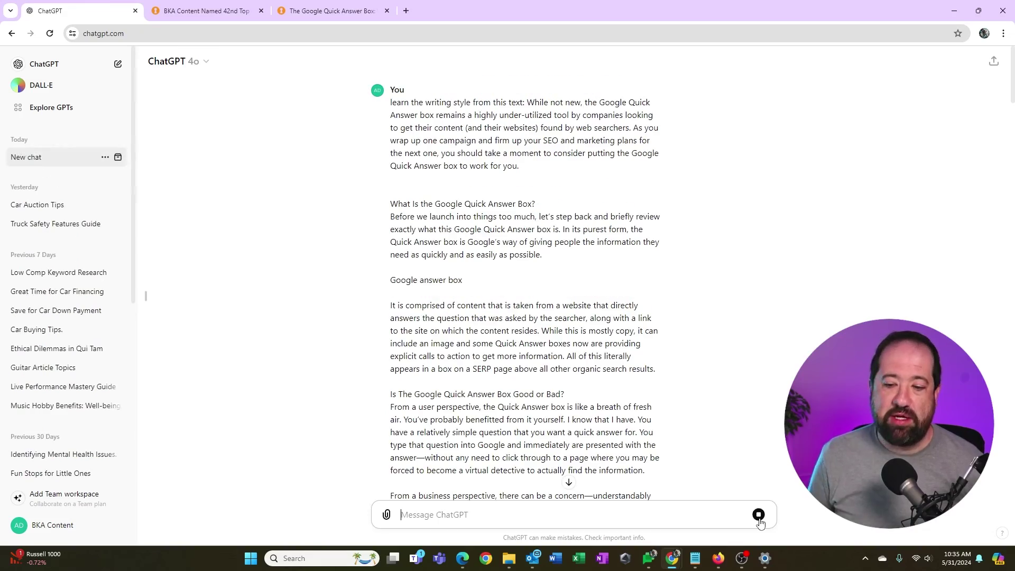
Review the writing style analysis and send a prompt to remember this writing style under the author's first name followed by "Writing Style"
scroll(645, 381, "down", 5)
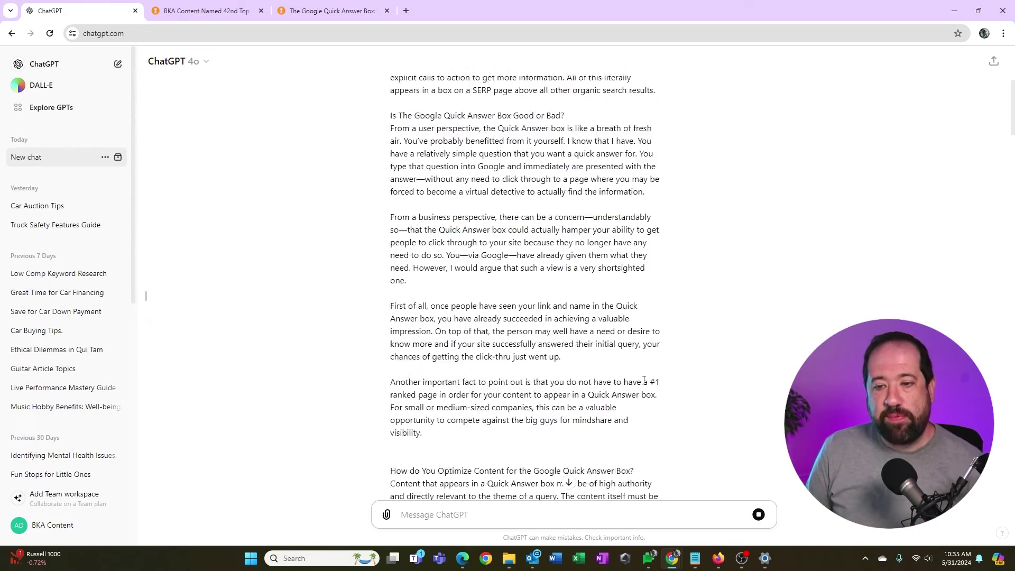
scroll(644, 380, "down", 20)
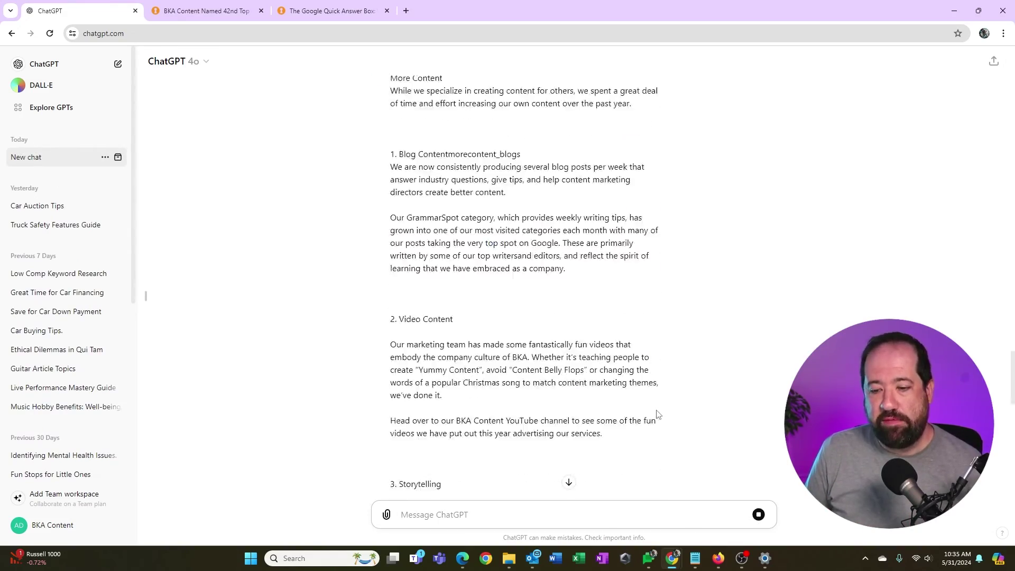
scroll(659, 415, "down", 15)
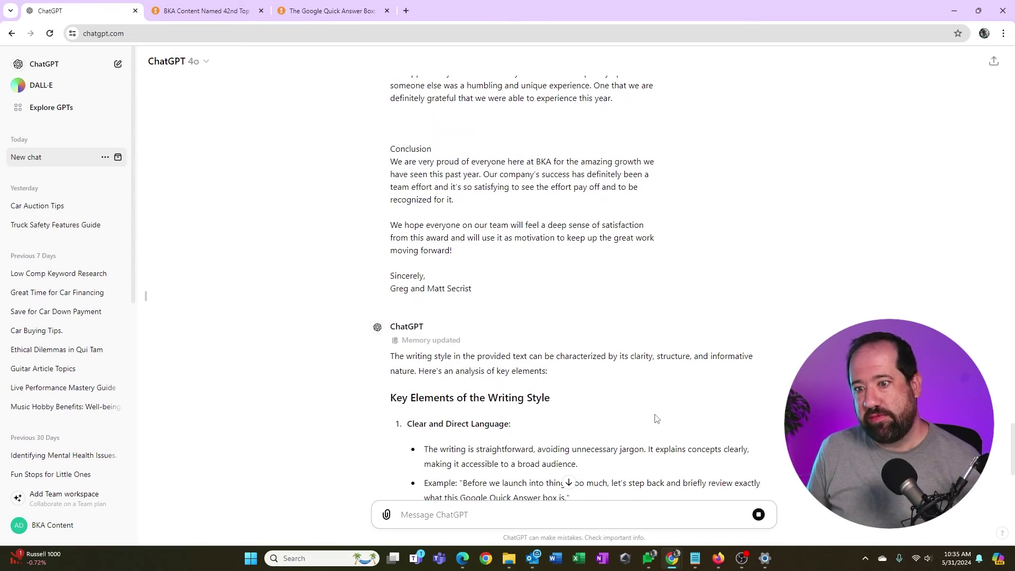
scroll(610, 403, "down", 3)
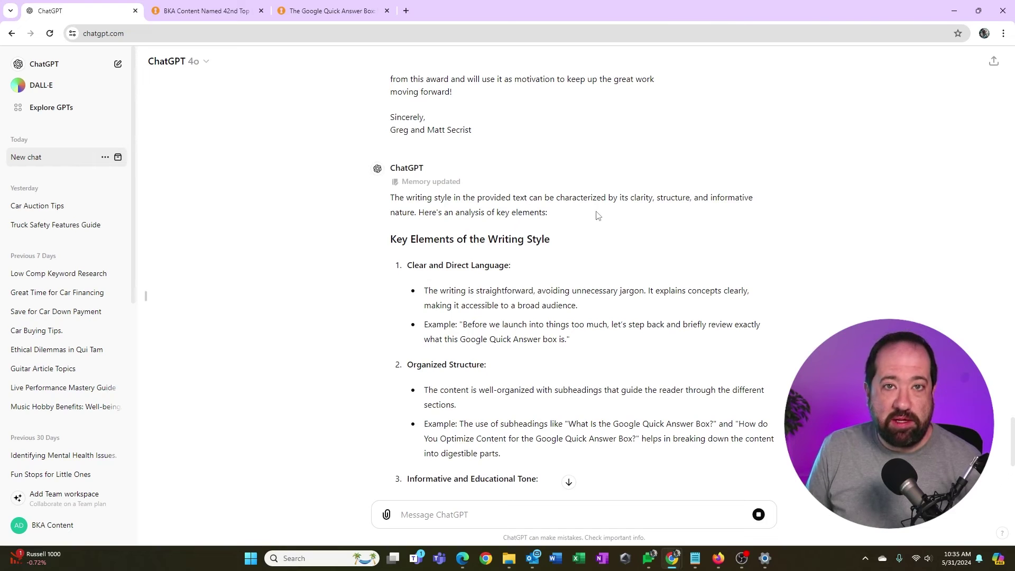
scroll(577, 318, "down", 7)
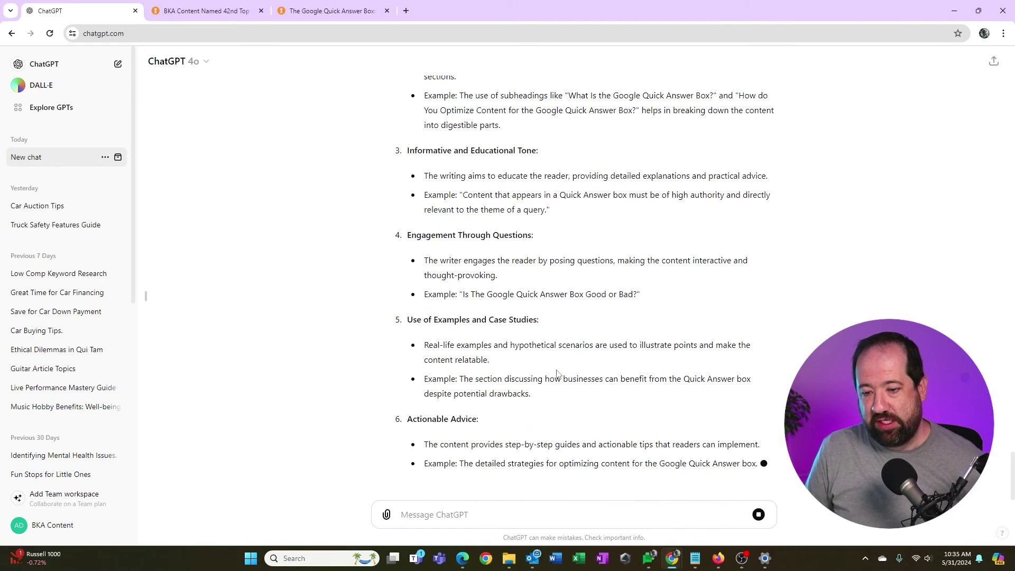
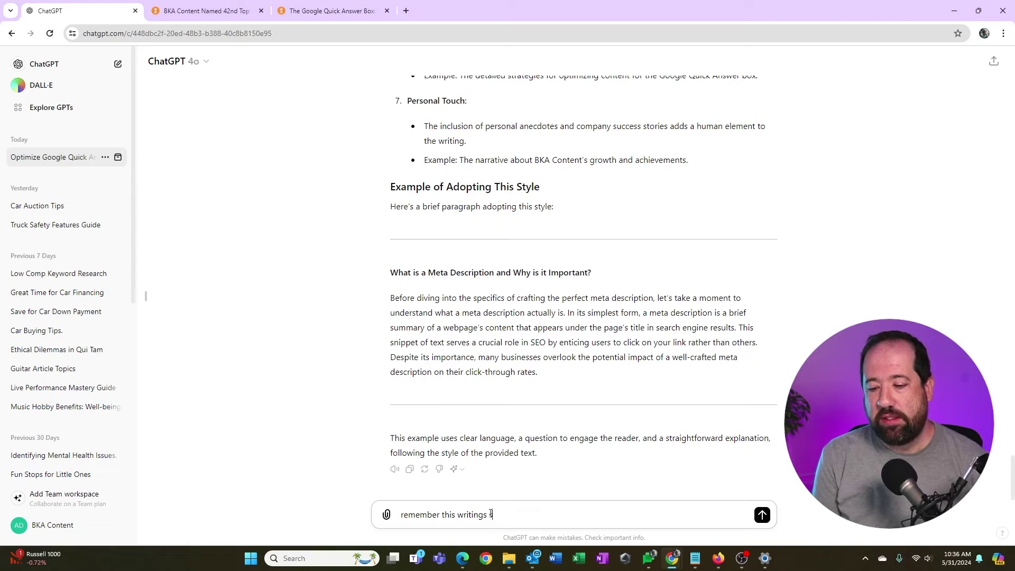
type("as ")
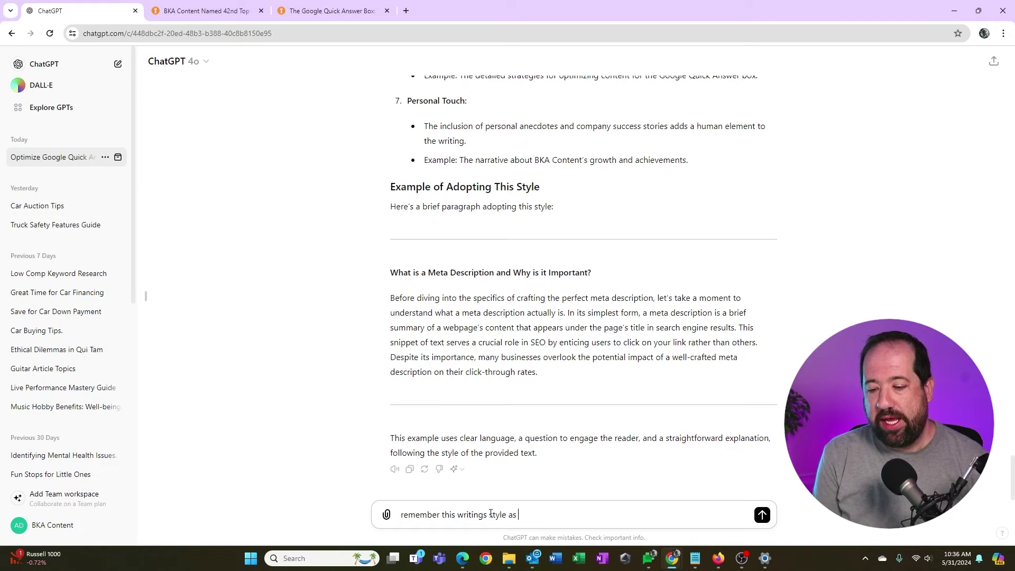
type("Greg's Wri")
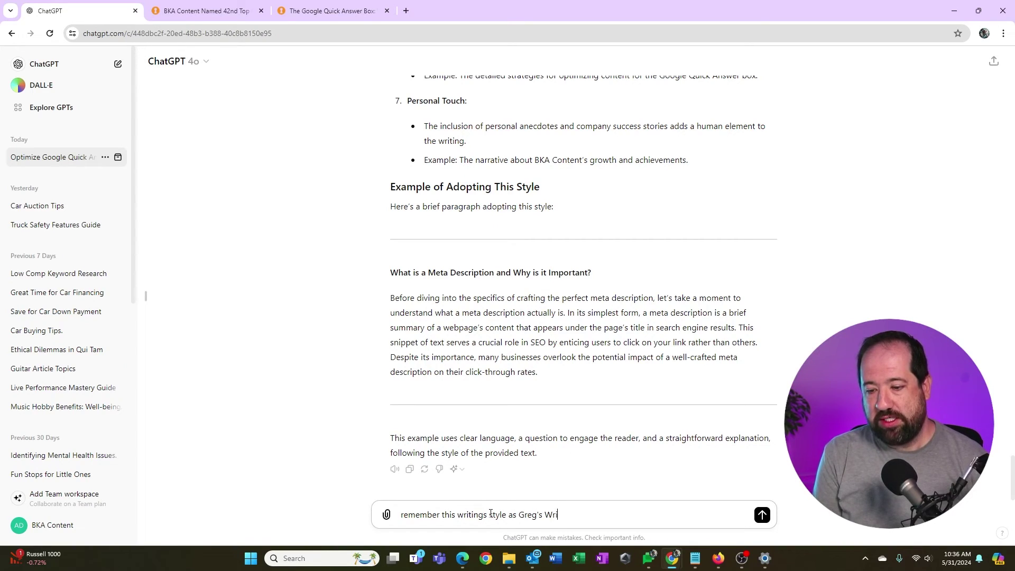
type("ting Style")
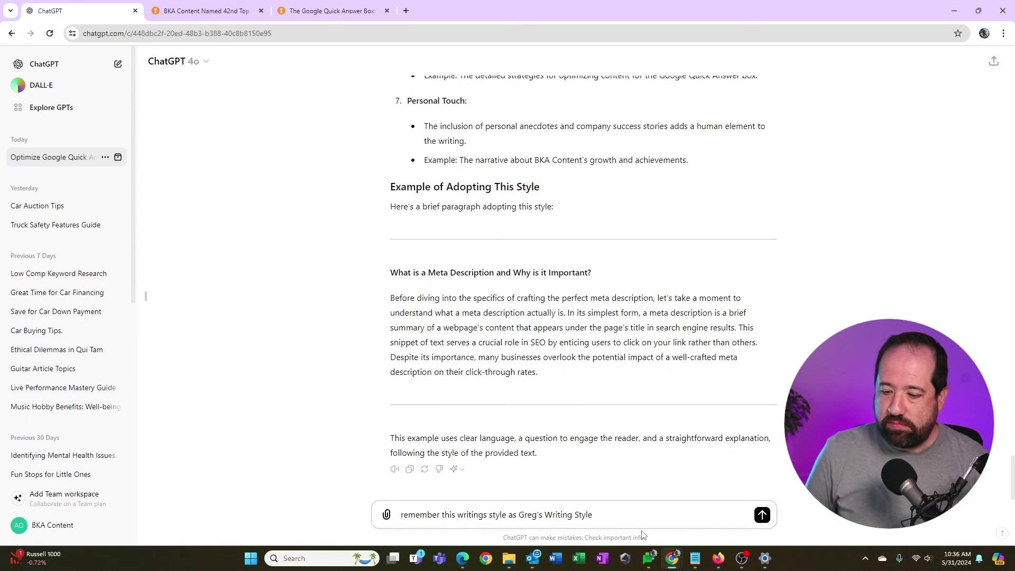
key("Return")
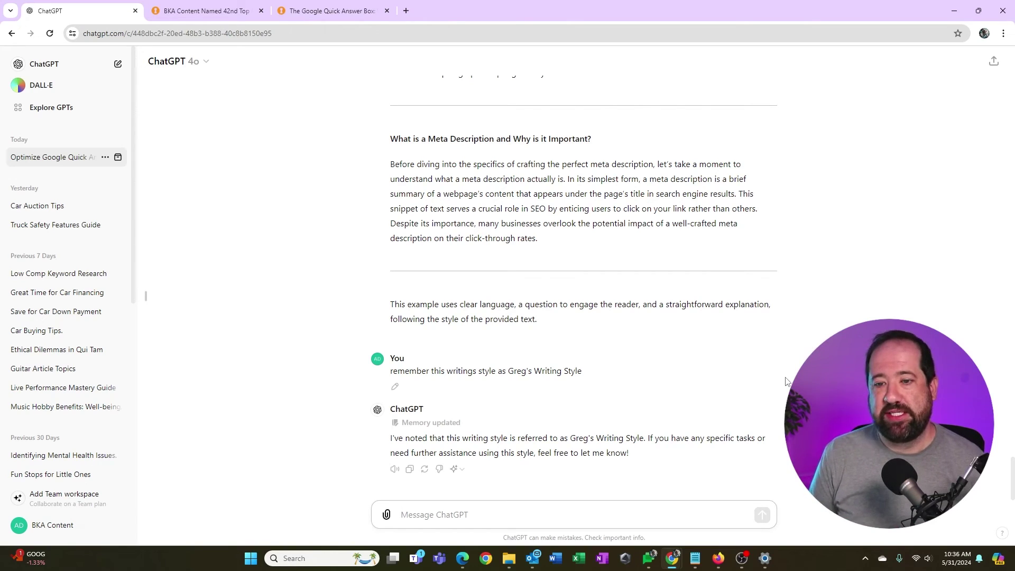
In a new chat, request an email of 200 words or less in the author's saved writing style about how important using keywords in content is
key("ctrl+shift+o")
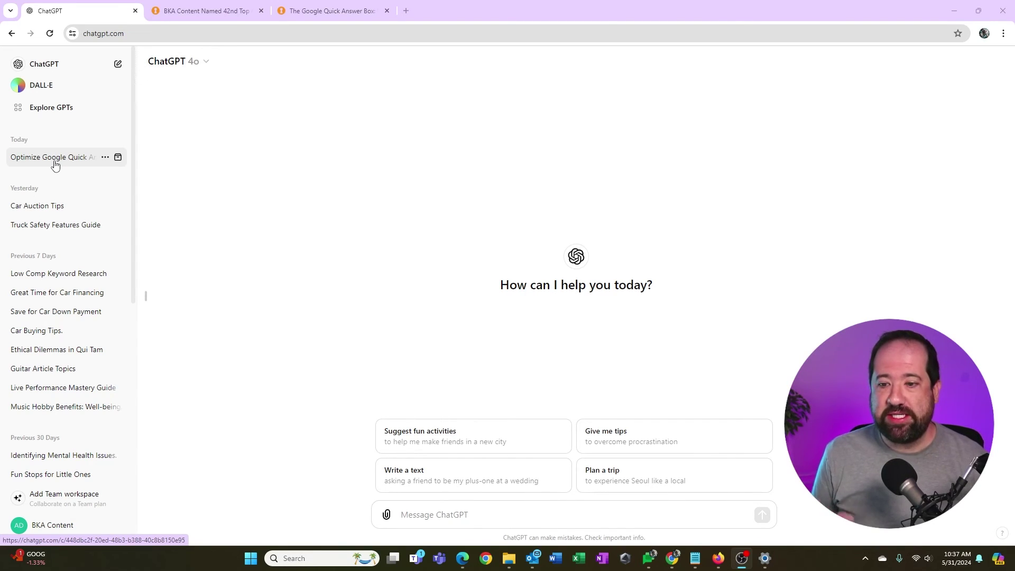
left_click(547, 519)
type("Wr")
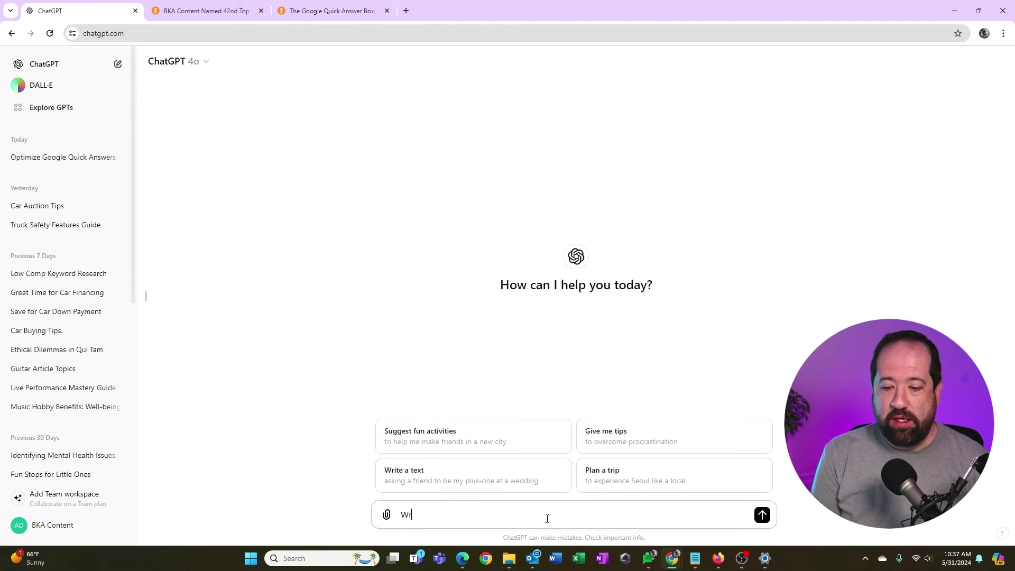
type("ite an email using ")
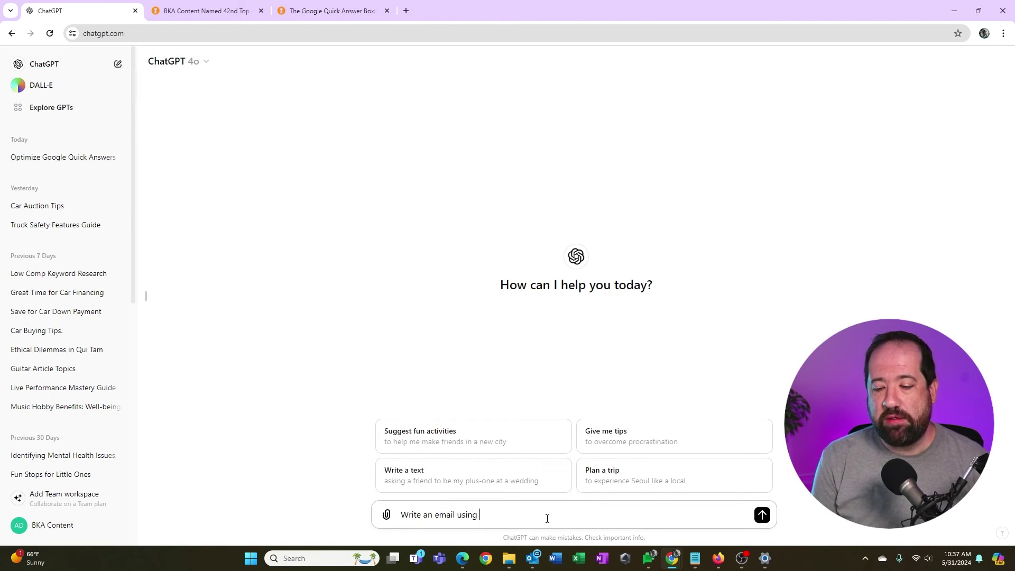
type("Greg's writing style")
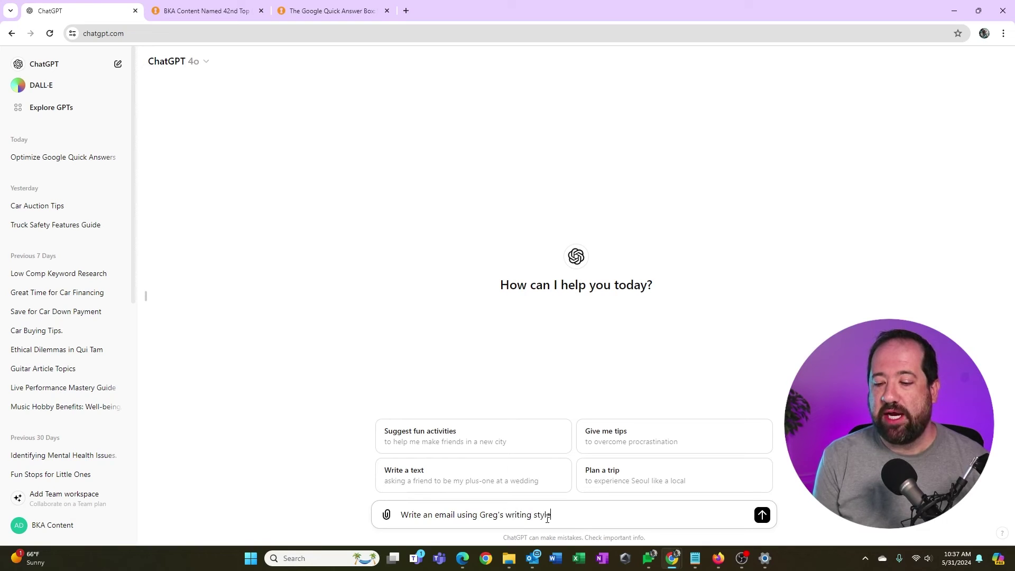
type(" that talks ab")
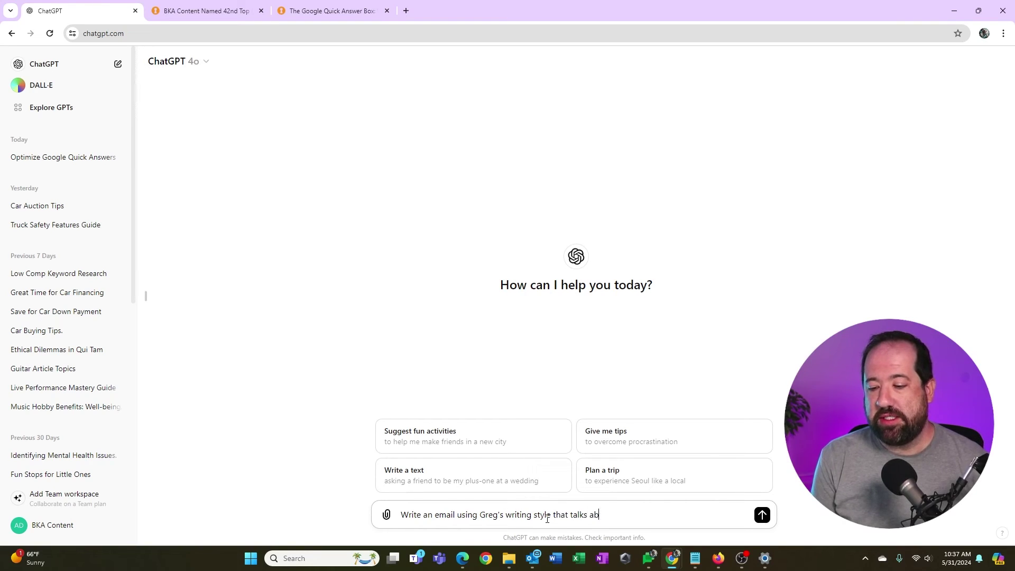
type("out how important it is to to use ke")
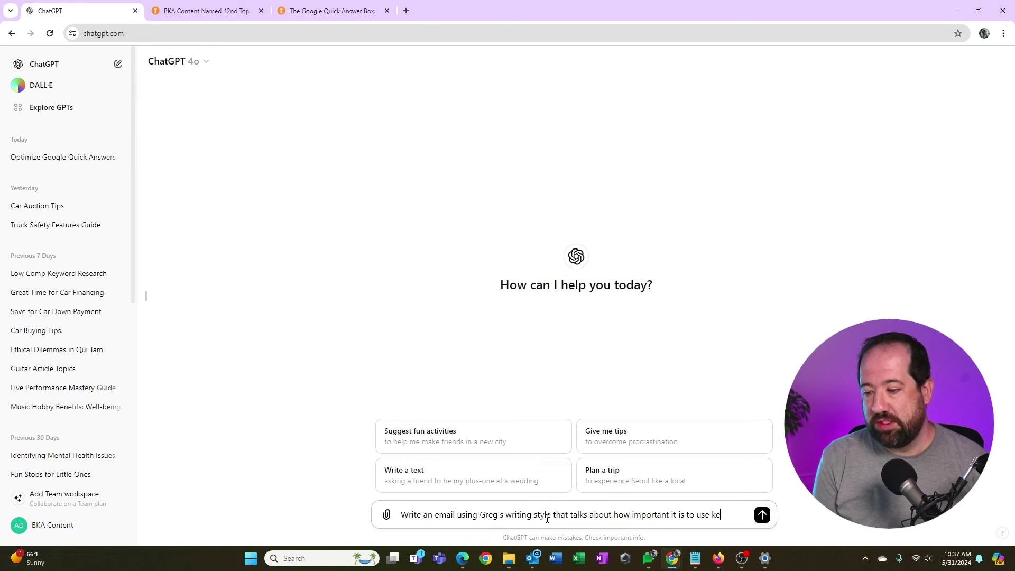
type("ywords in your ")
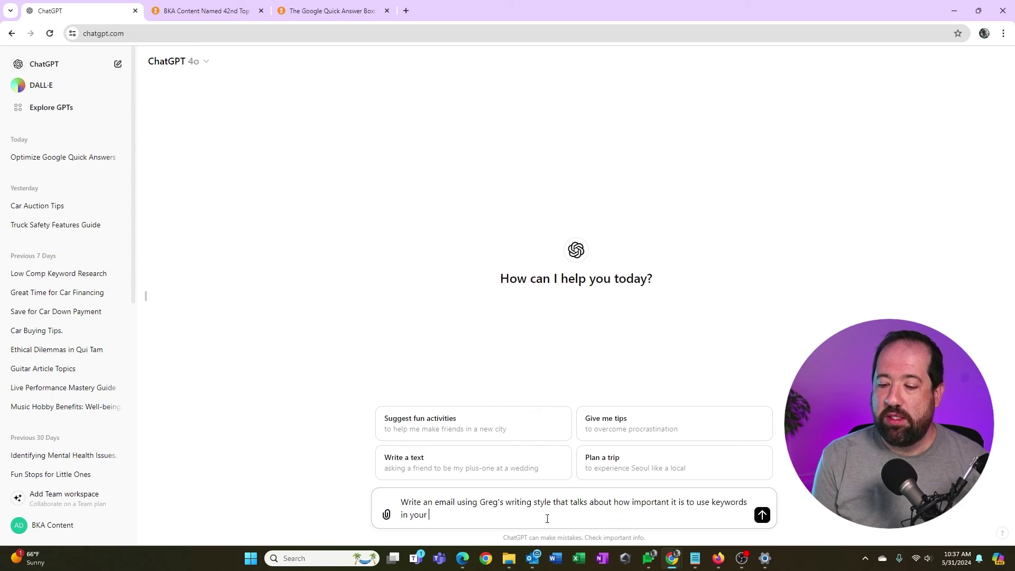
type("content. Make th")
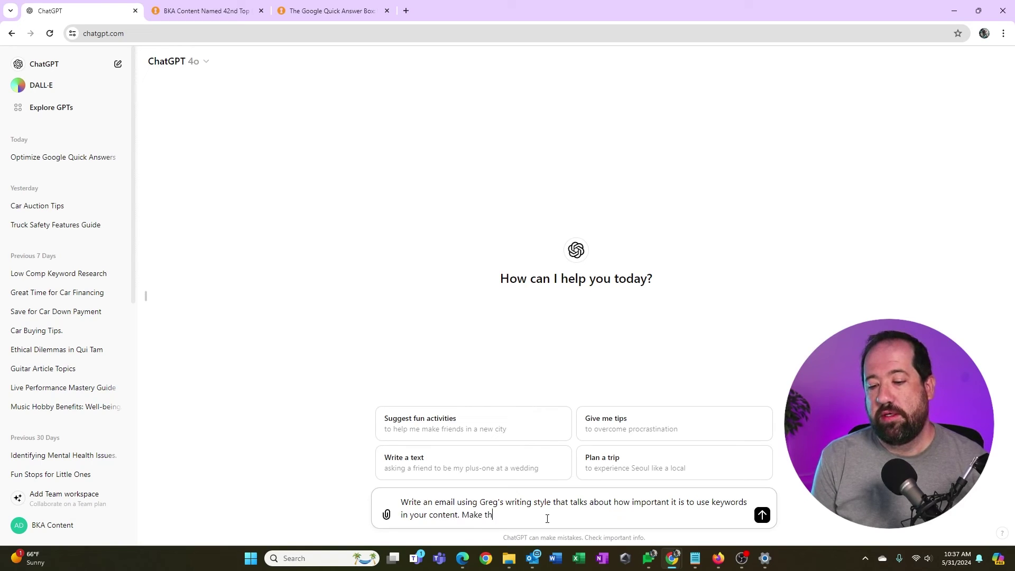
type("is email 200 words or less")
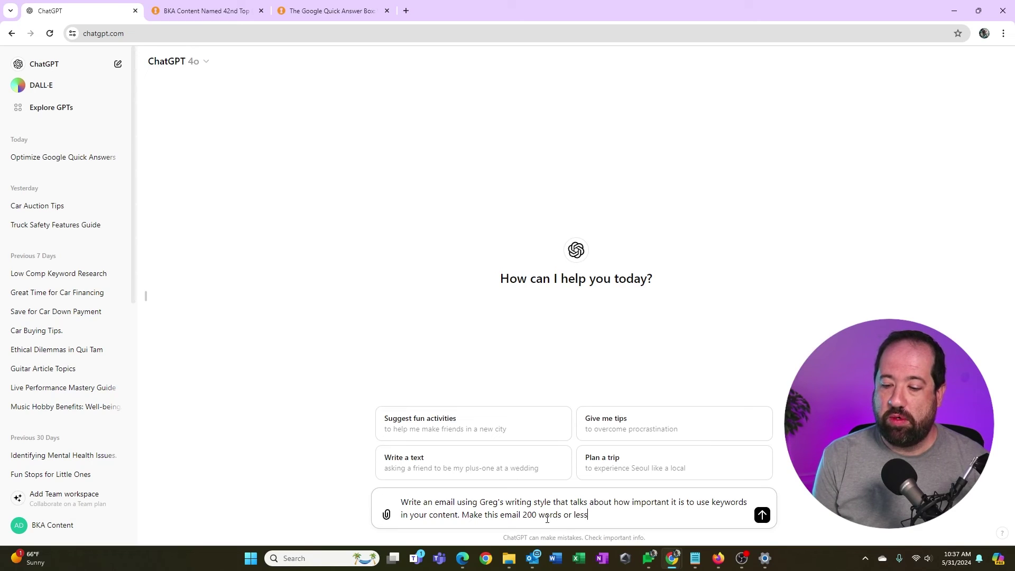
key("Return")
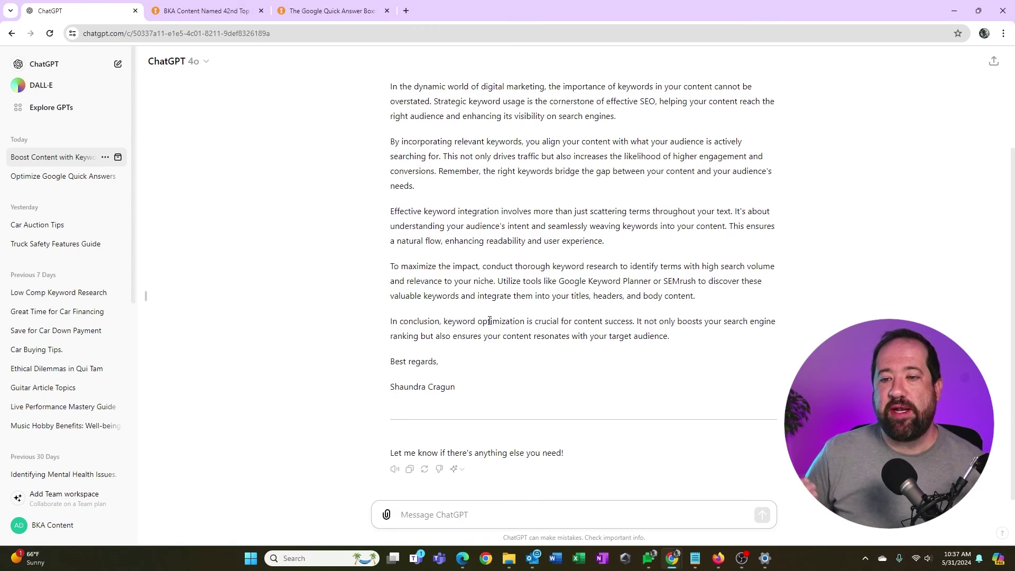
scroll(544, 212, "up", 4)
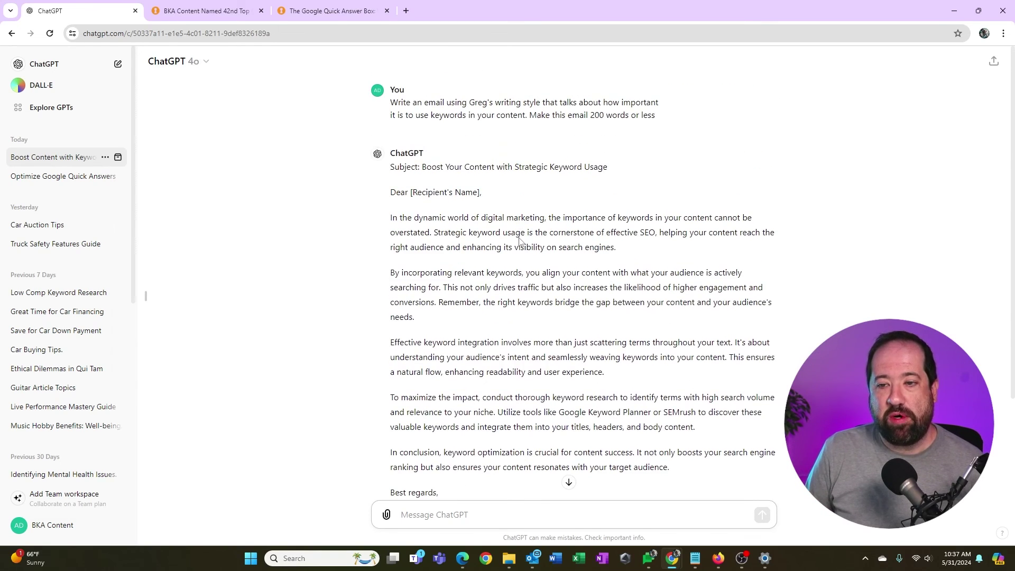
scroll(520, 241, "down", 4)
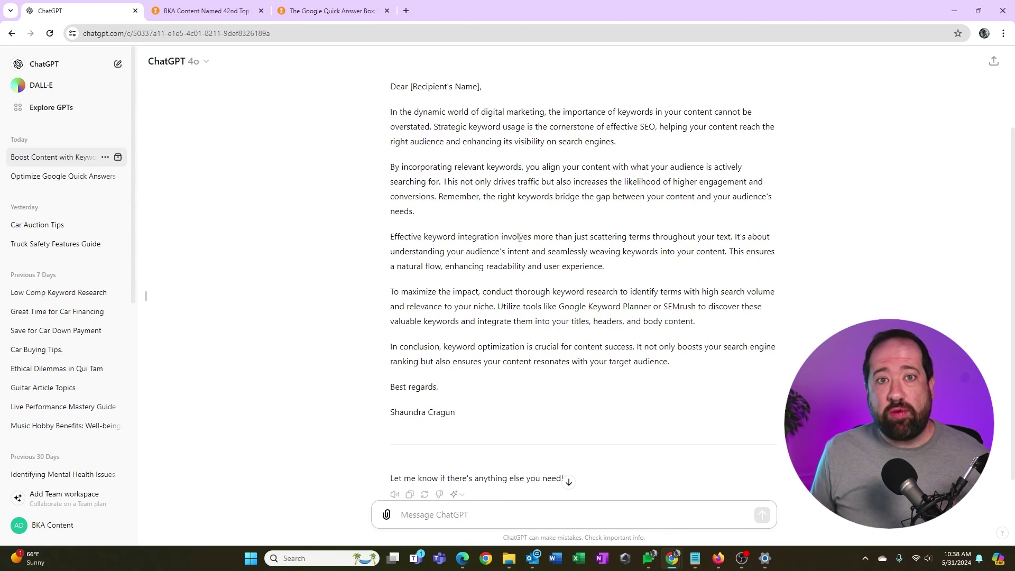